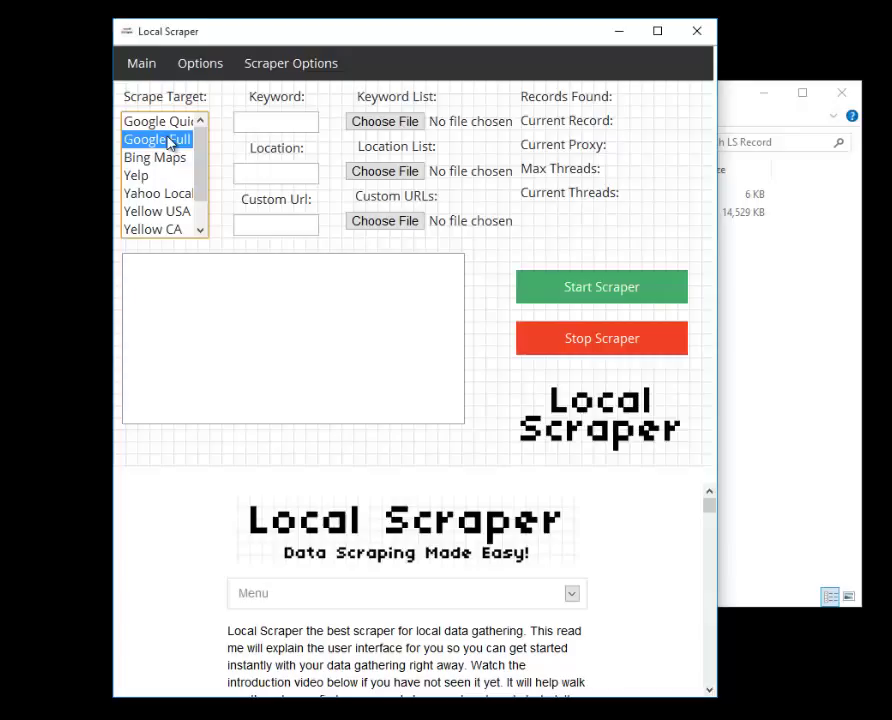
# - Enter pizza as the keyword and key west florida as the location for the Google Full scrape
pyautogui.click(268, 125)
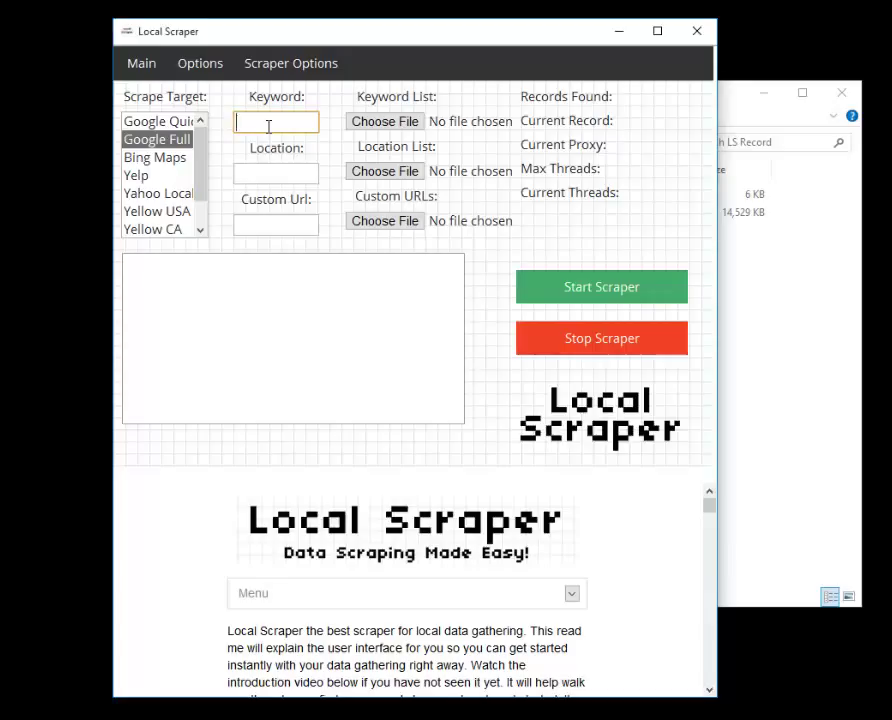
pyautogui.write('pizza')
pyautogui.press('Tab')
pyautogui.write('key wes')
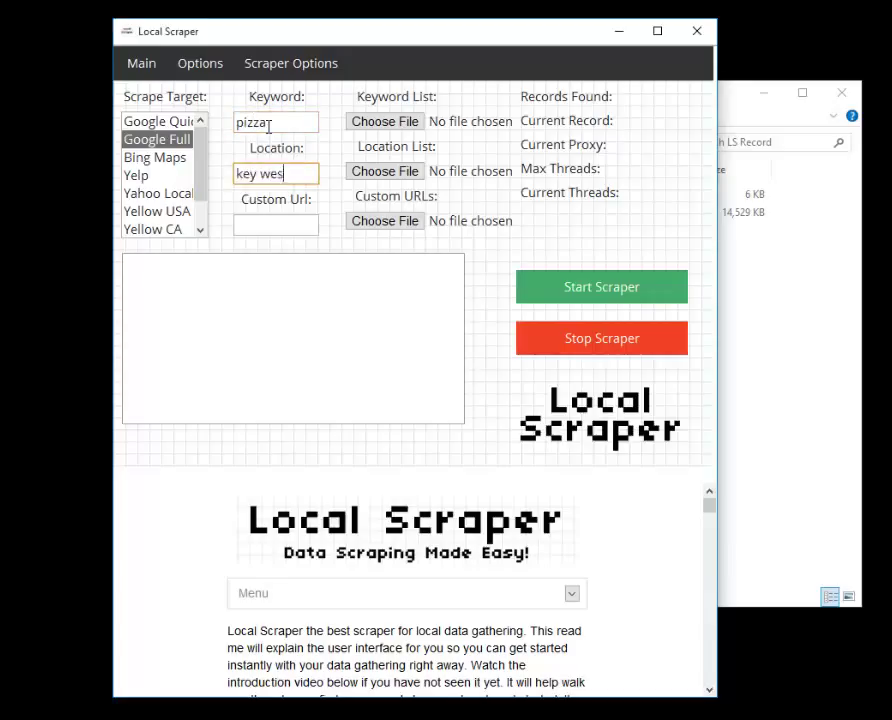
pyautogui.write('t florida')
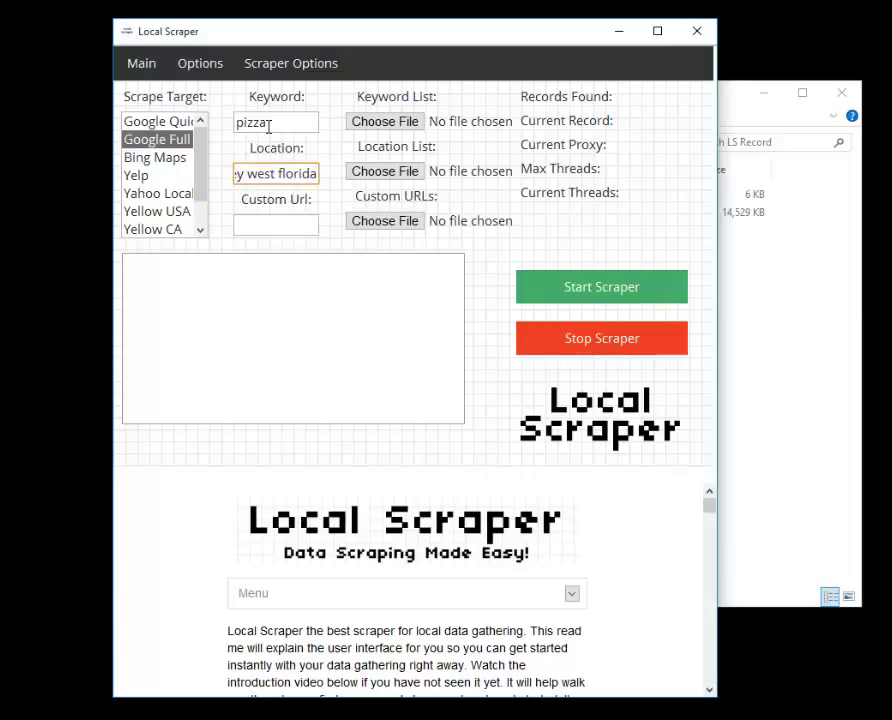
# - Set the maximum listings to 20 and look over the available thread counts
pyautogui.click(210, 68)
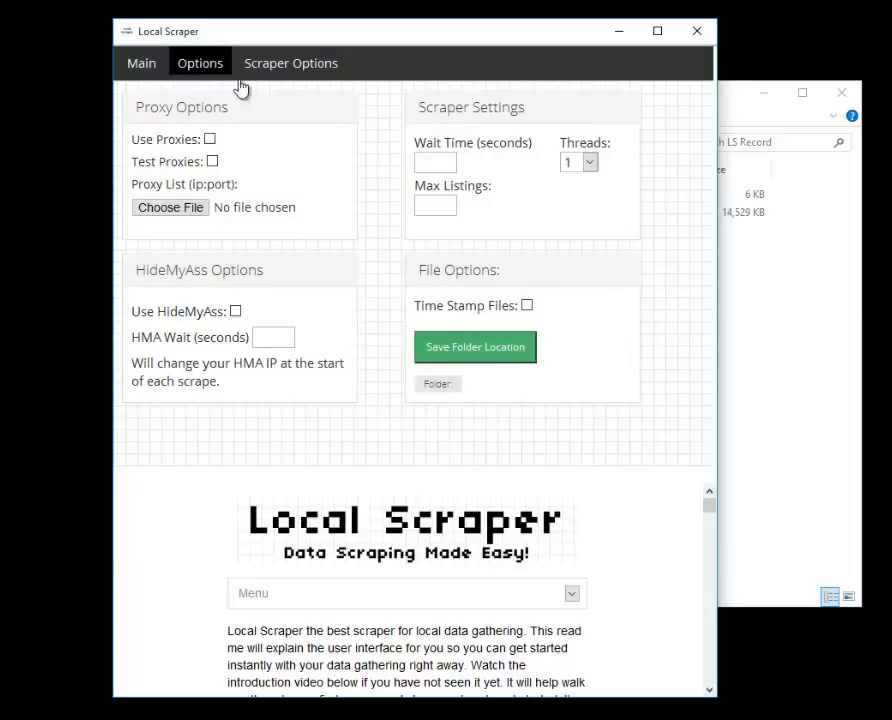
pyautogui.click(425, 206)
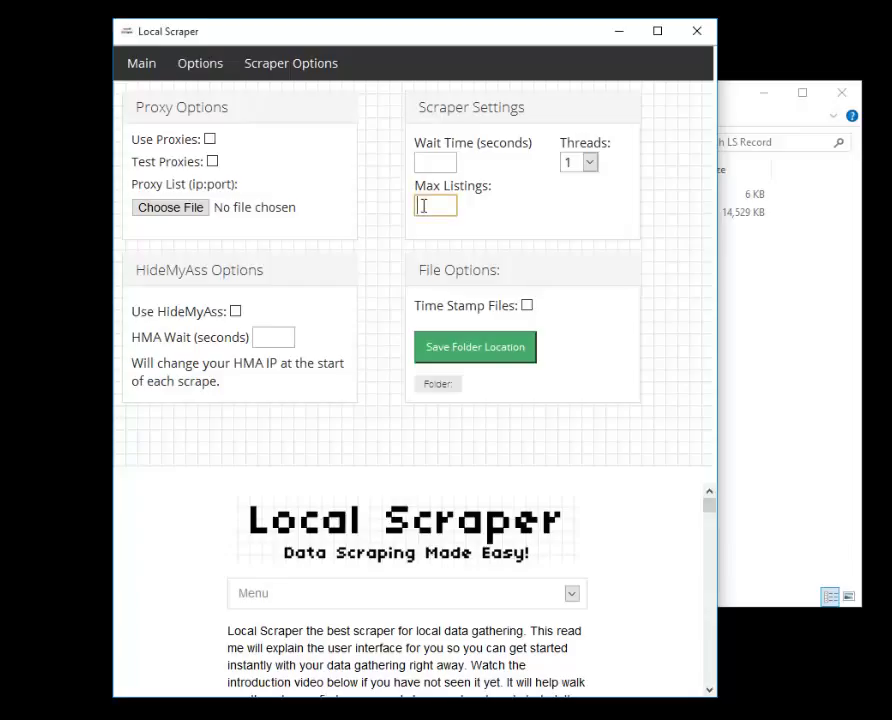
pyautogui.write('20')
pyautogui.click(393, 182)
pyautogui.click(591, 163)
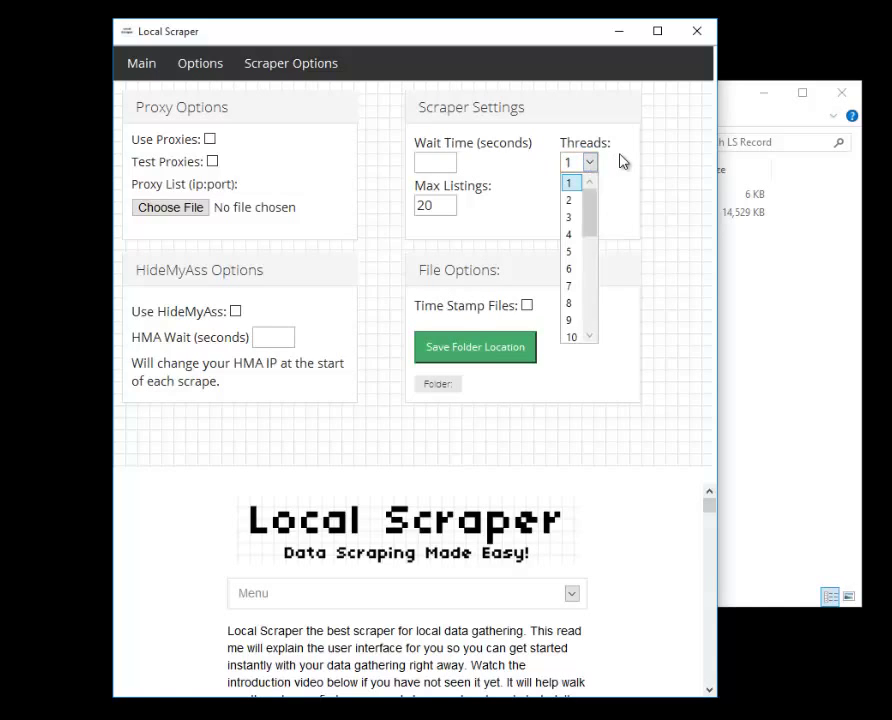
pyautogui.click(592, 163)
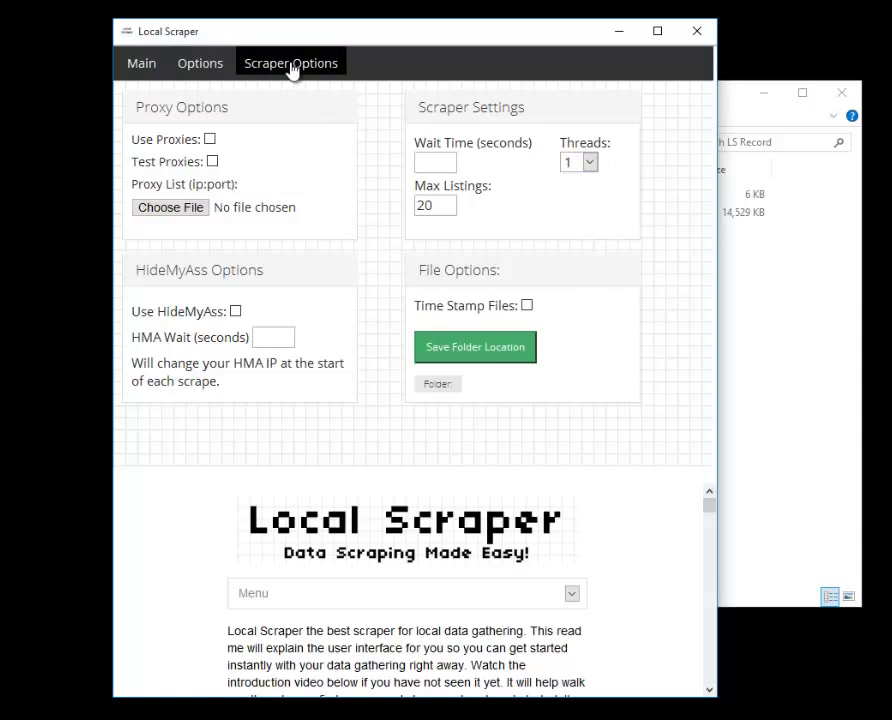
# - Enable the GPS LookUp API and the Scrape Website option for contact and social links
pyautogui.click(292, 66)
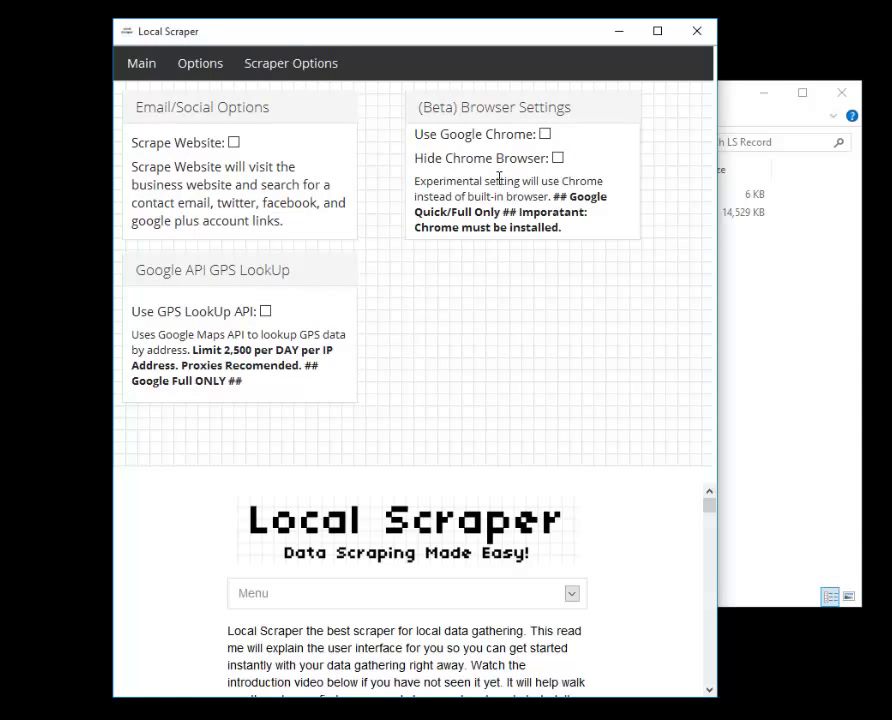
pyautogui.click(265, 313)
pyautogui.click(233, 142)
# - Set the maximum listings to 10 and start the Google Full scrape
pyautogui.click(208, 68)
pyautogui.click(425, 205)
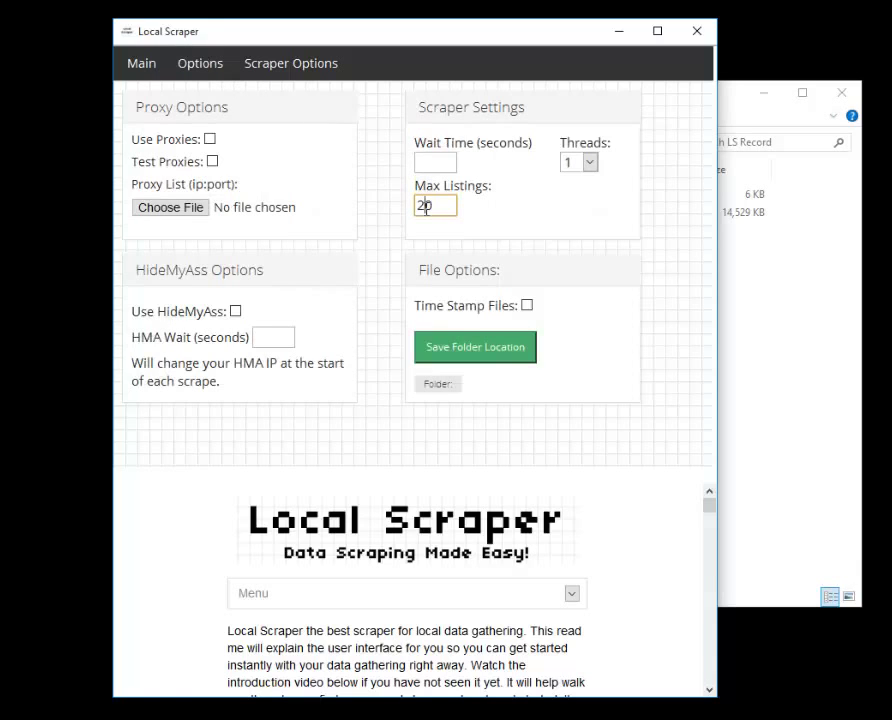
pyautogui.press('BackSpace')
pyautogui.write('1')
pyautogui.click(373, 178)
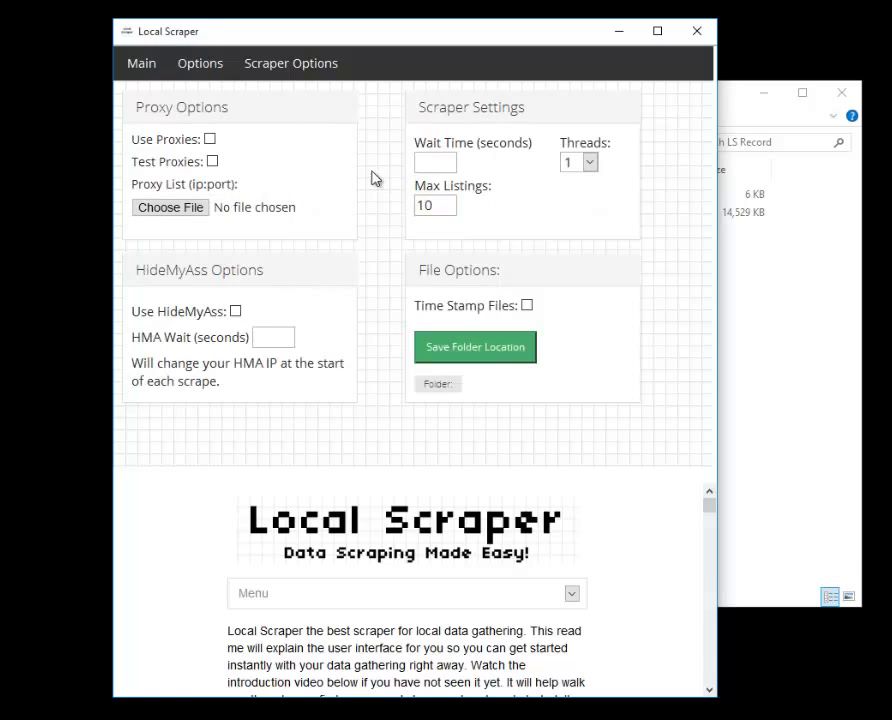
pyautogui.click(143, 66)
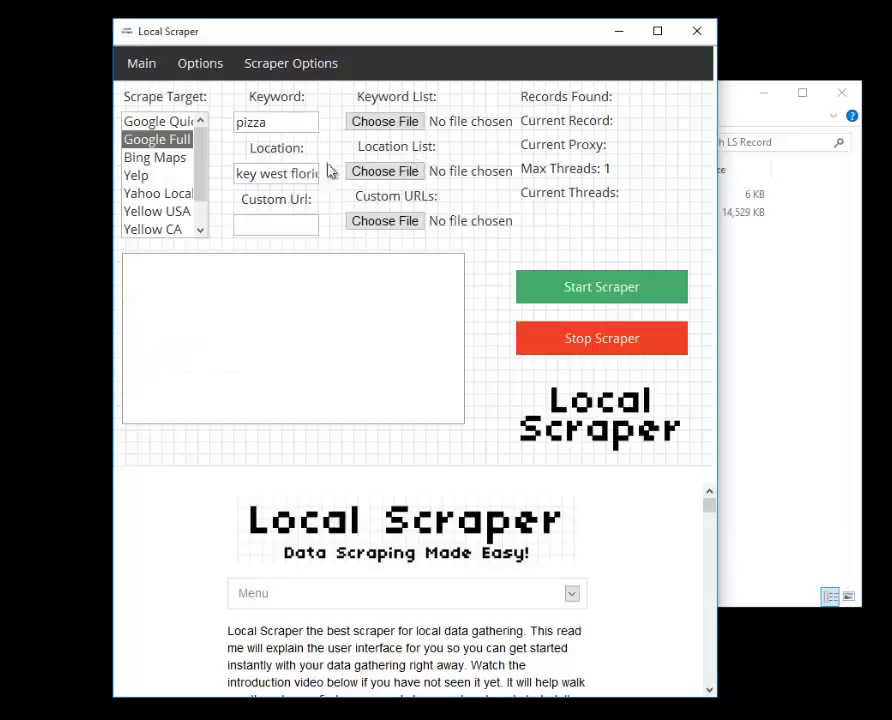
pyautogui.click(574, 293)
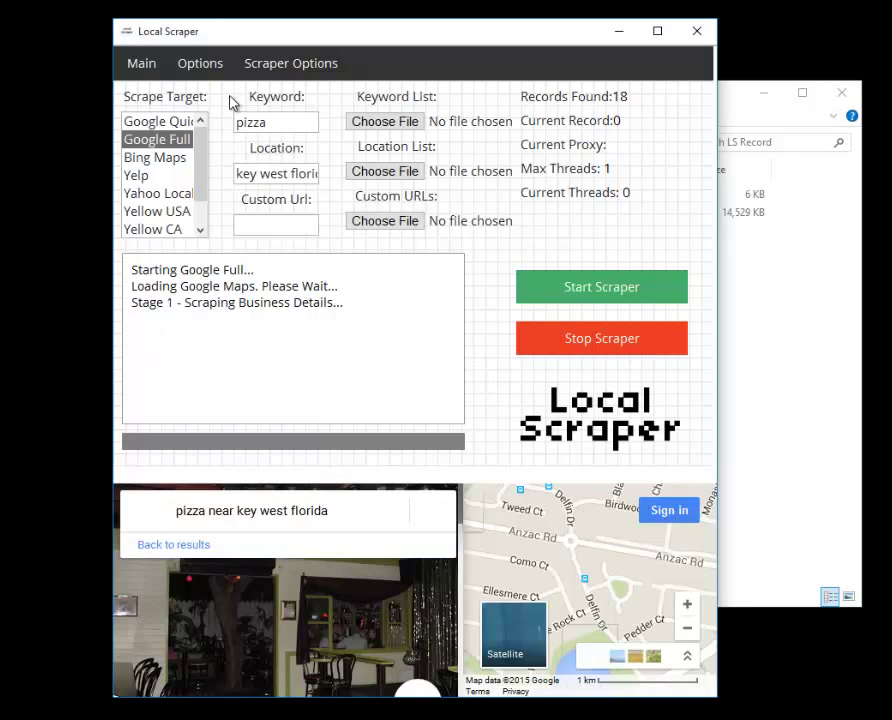
# - Review the scraper settings and the columns of the incoming results while the scrape runs
pyautogui.click(206, 70)
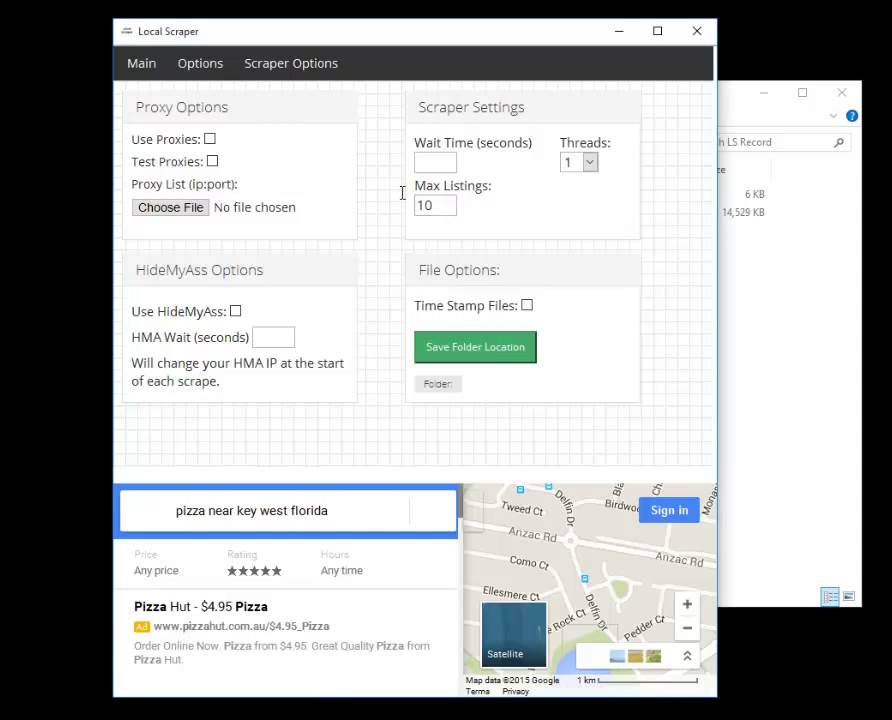
pyautogui.click(154, 65)
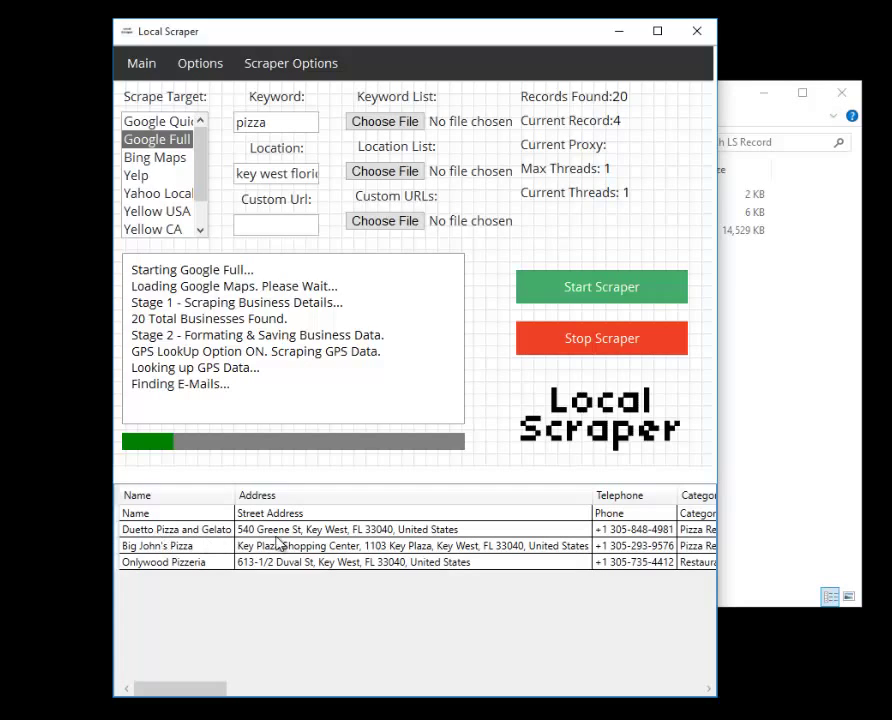
pyautogui.moveTo(167, 691); pyautogui.dragTo(243, 695)
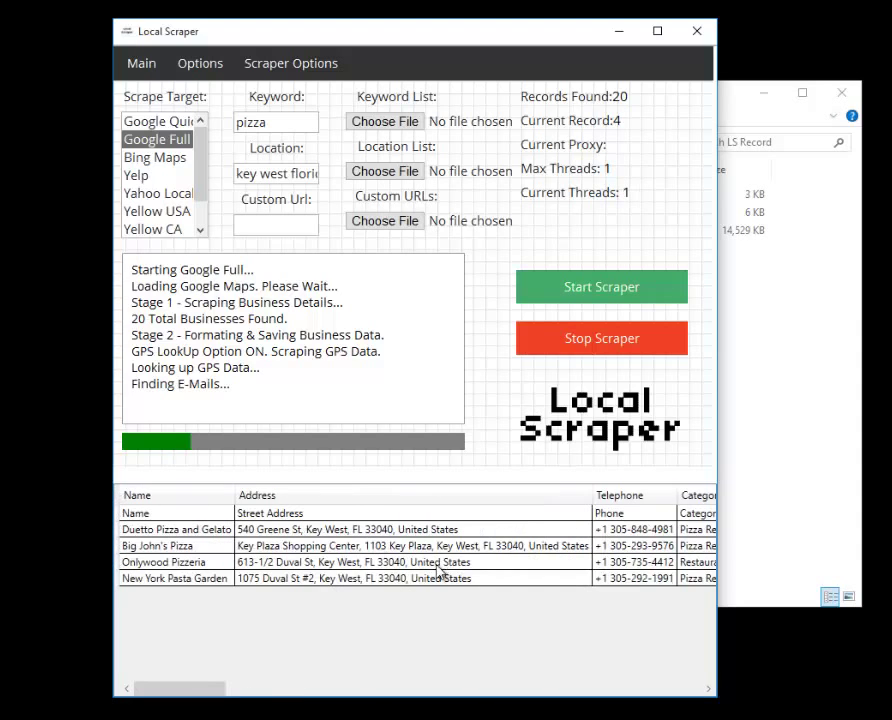
pyautogui.moveTo(170, 696); pyautogui.dragTo(628, 696)
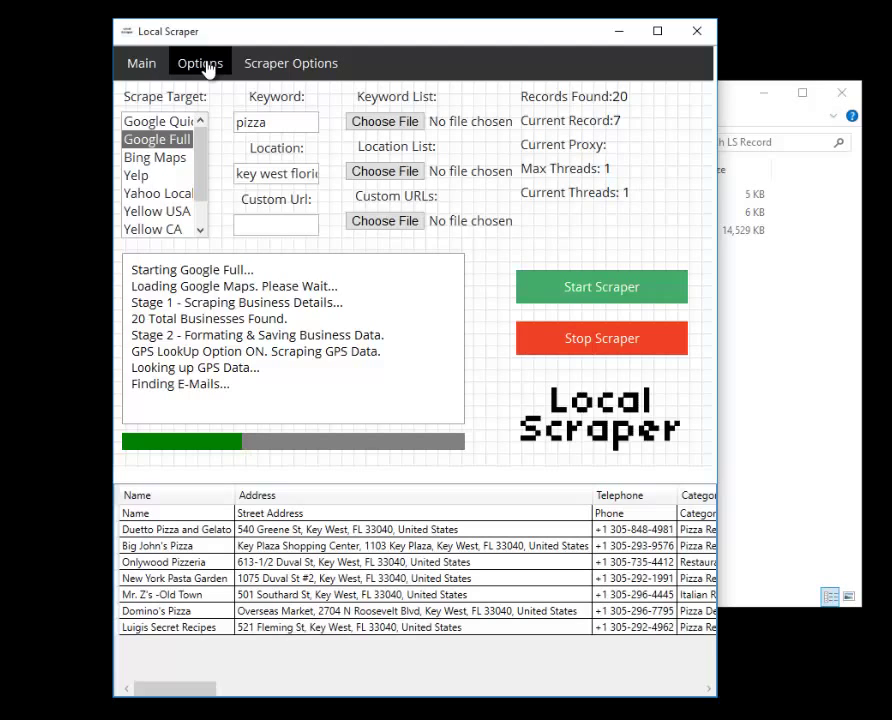
# - Set the number of threads to 3 for the running scrape and return to the progress view
pyautogui.click(256, 65)
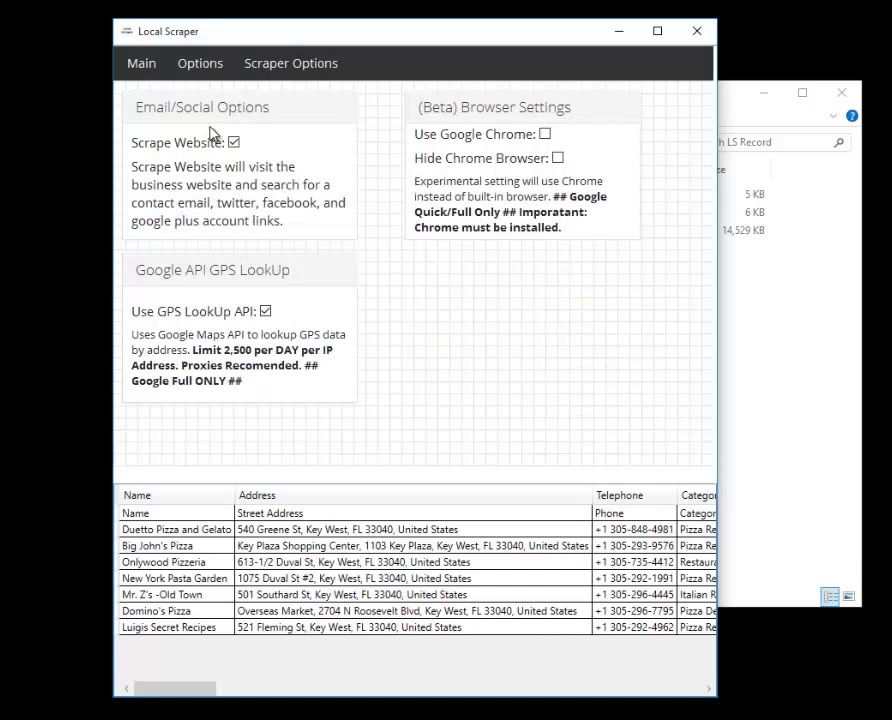
pyautogui.click(199, 70)
pyautogui.click(590, 165)
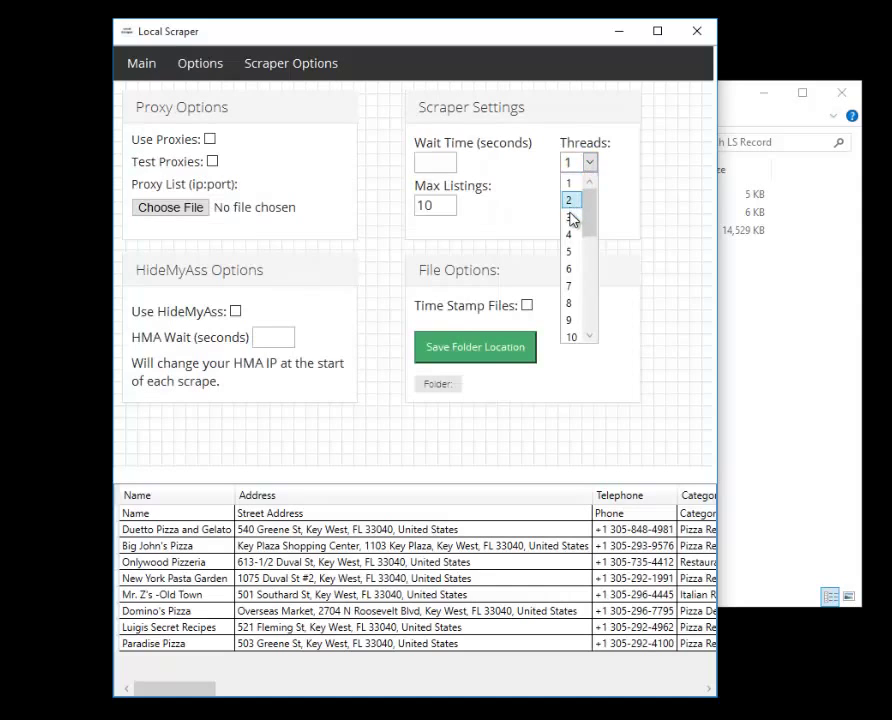
pyautogui.click(573, 219)
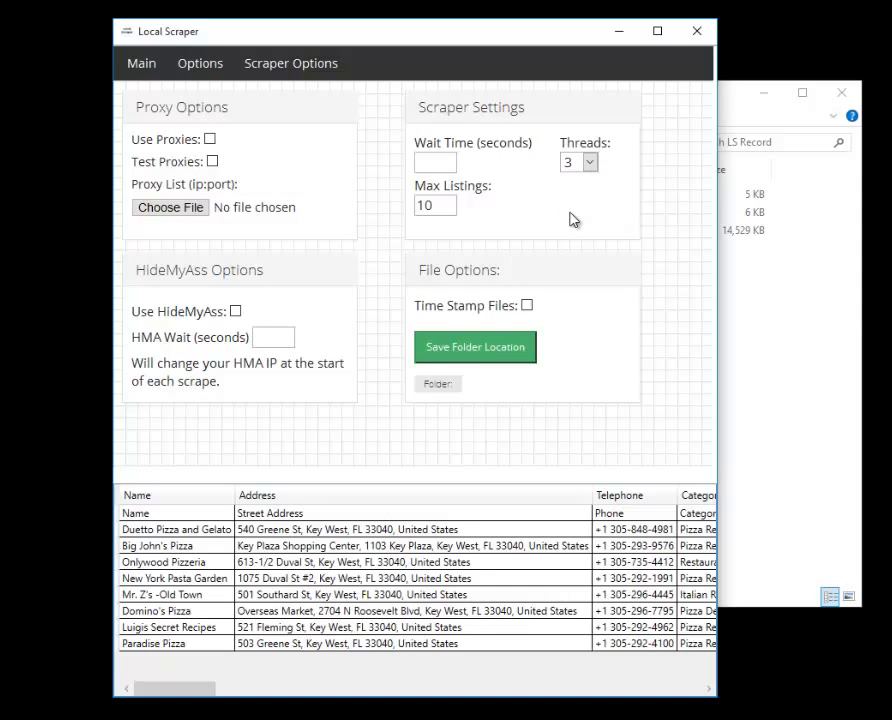
pyautogui.click(141, 68)
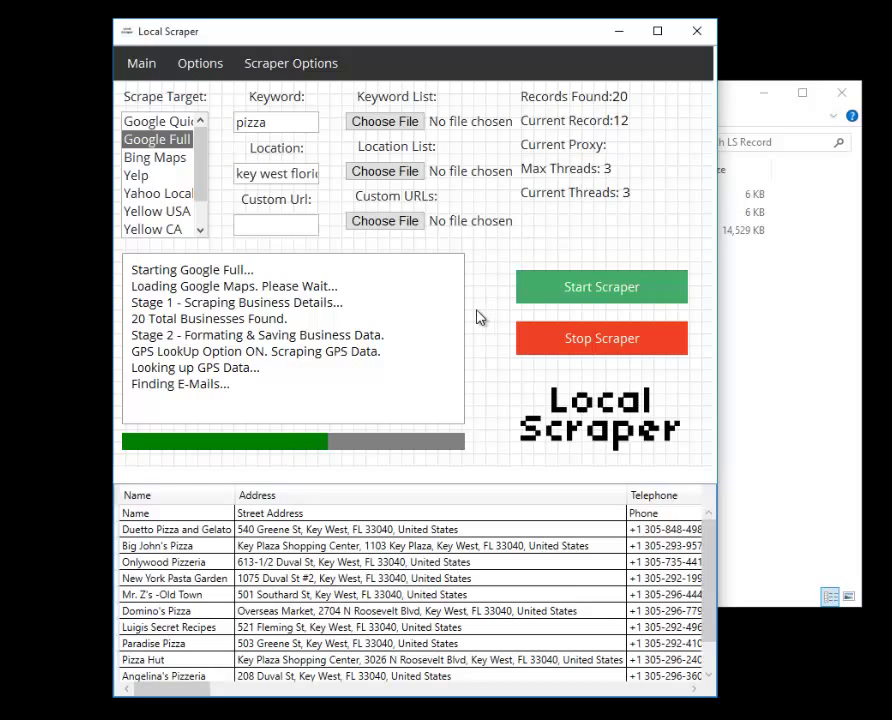
# - Recheck the GPS lookup, website scraping and thread settings, ending on the scrape progress log
pyautogui.click(251, 66)
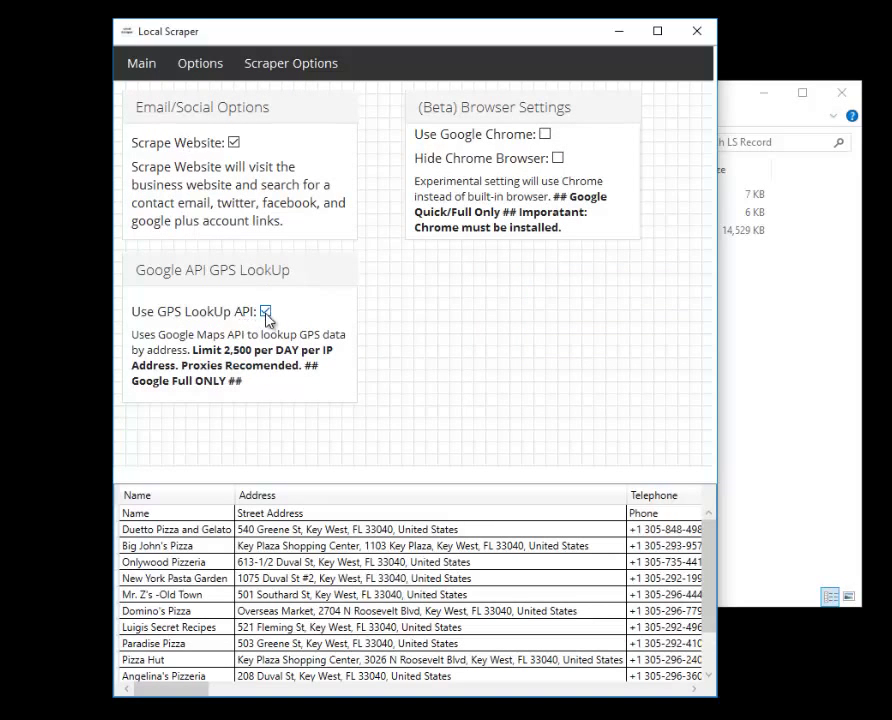
pyautogui.click(141, 65)
pyautogui.click(200, 65)
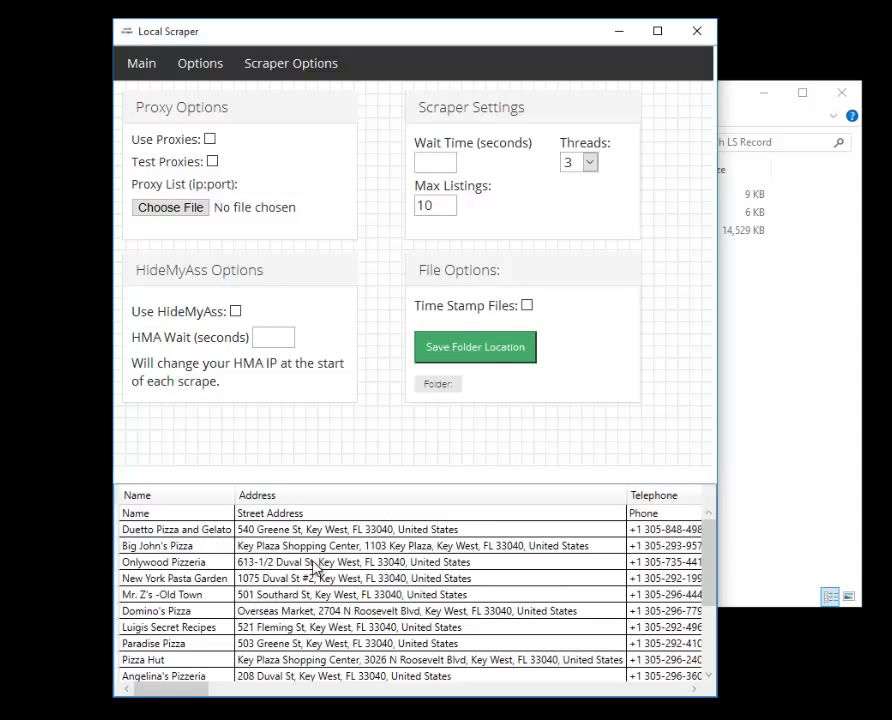
pyautogui.moveTo(173, 691); pyautogui.dragTo(150, 690)
pyautogui.click(143, 72)
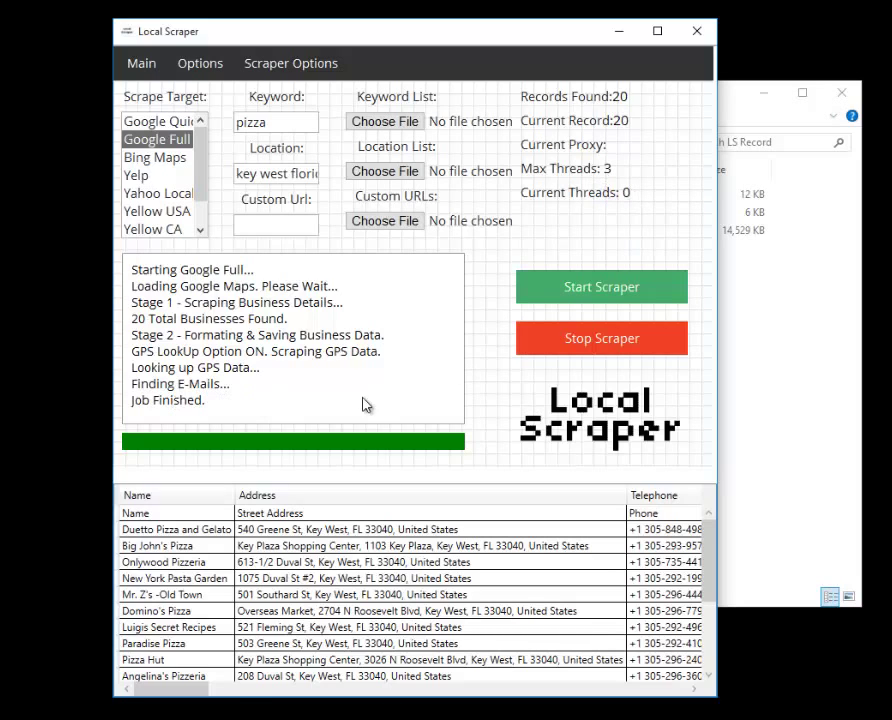
# - Examine the scraped listings, including the latitude, longitude, e-mail and Facebook columns
pyautogui.hscroll(5, 206, 692)
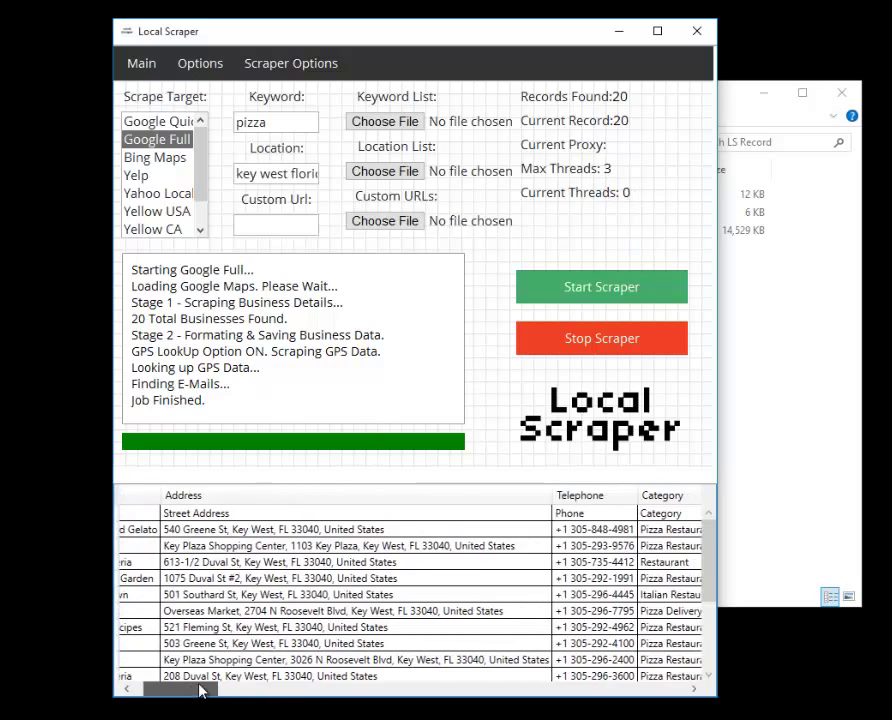
pyautogui.hscroll(-5, 216, 694)
pyautogui.scroll(-3, 707, 617)
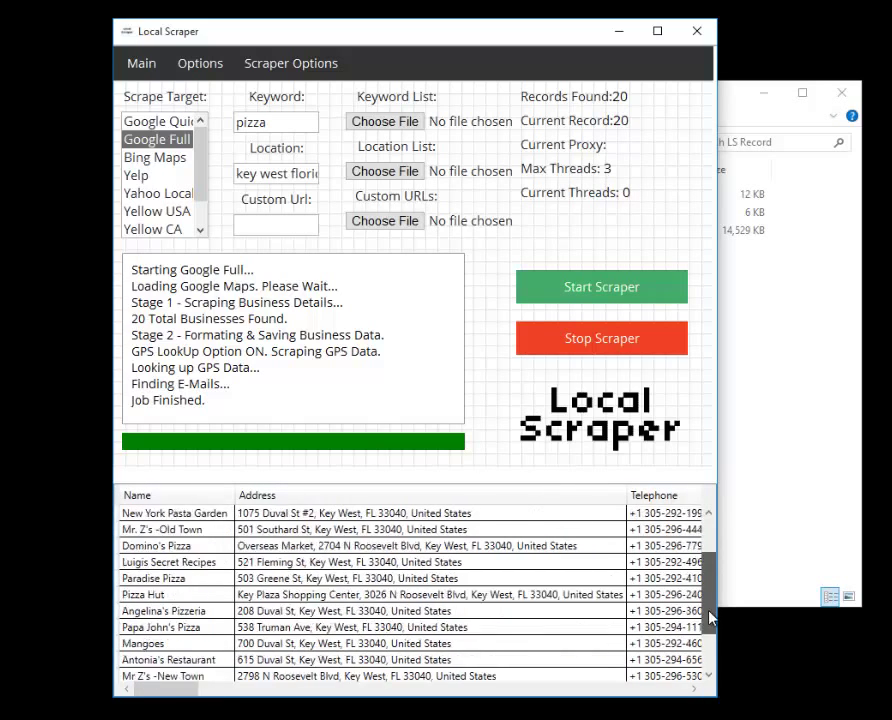
pyautogui.scroll(3, 707, 540)
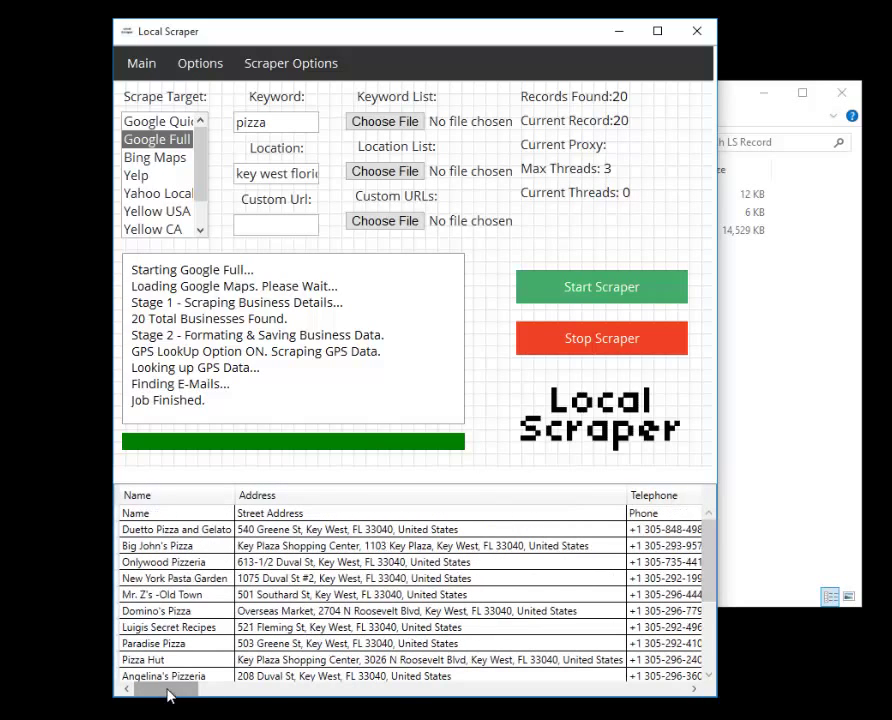
pyautogui.moveTo(170, 696); pyautogui.dragTo(613, 670)
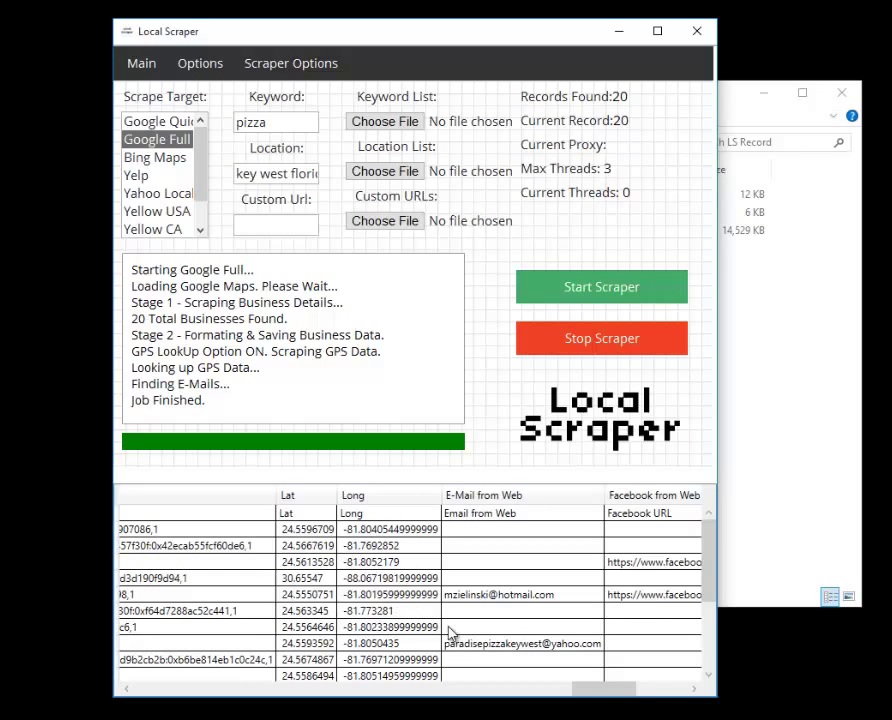
pyautogui.moveTo(596, 700); pyautogui.dragTo(620, 700)
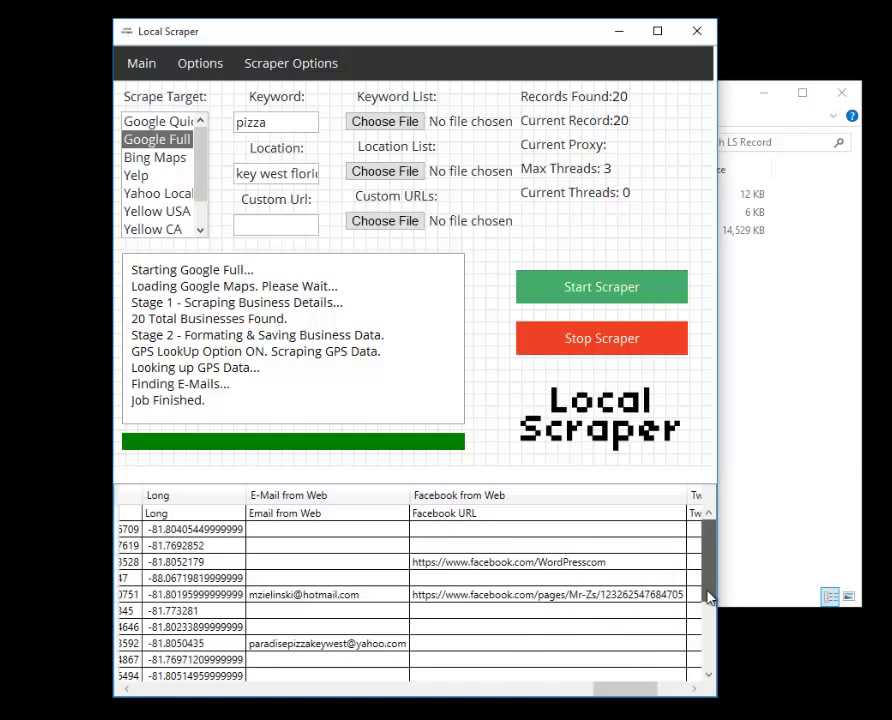
pyautogui.moveTo(708, 596); pyautogui.dragTo(716, 516)
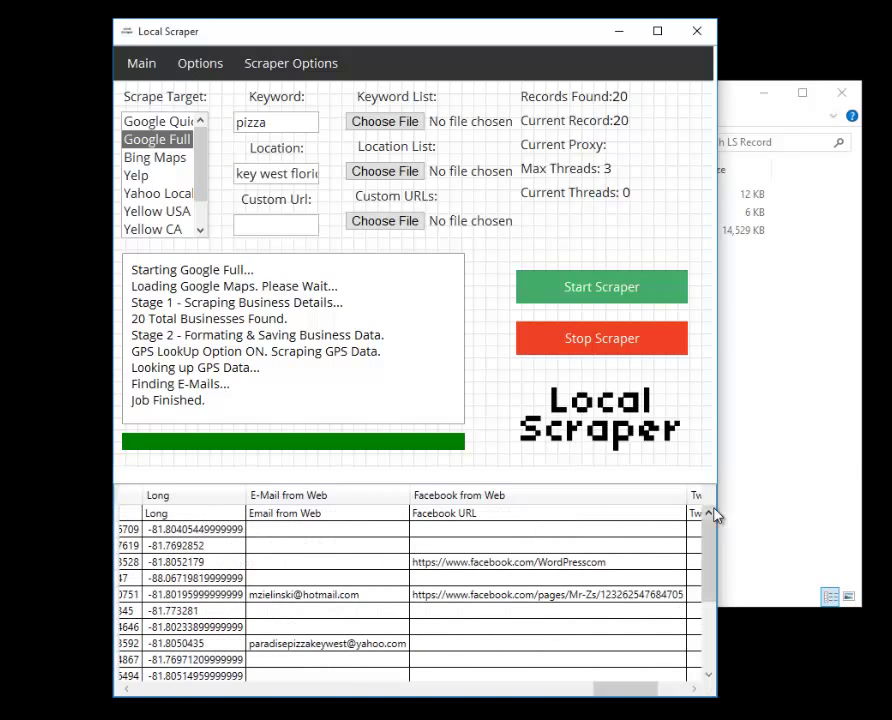
# - Check the Scrape Website option against the e-mail results and inspect the Paradise Pizza row
pyautogui.click(290, 64)
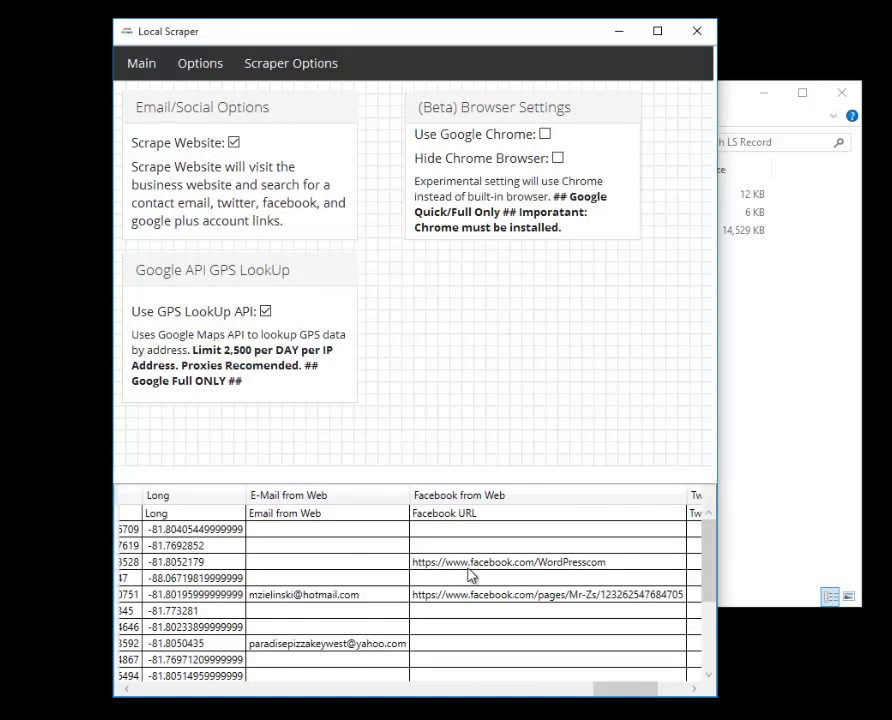
pyautogui.click(322, 647)
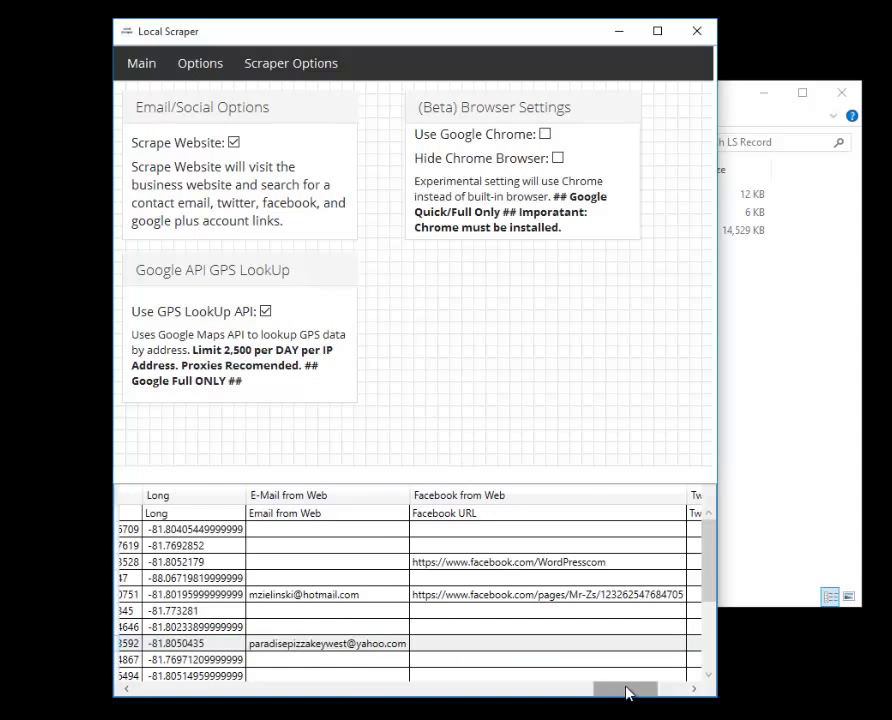
pyautogui.moveTo(621, 696); pyautogui.dragTo(141, 668)
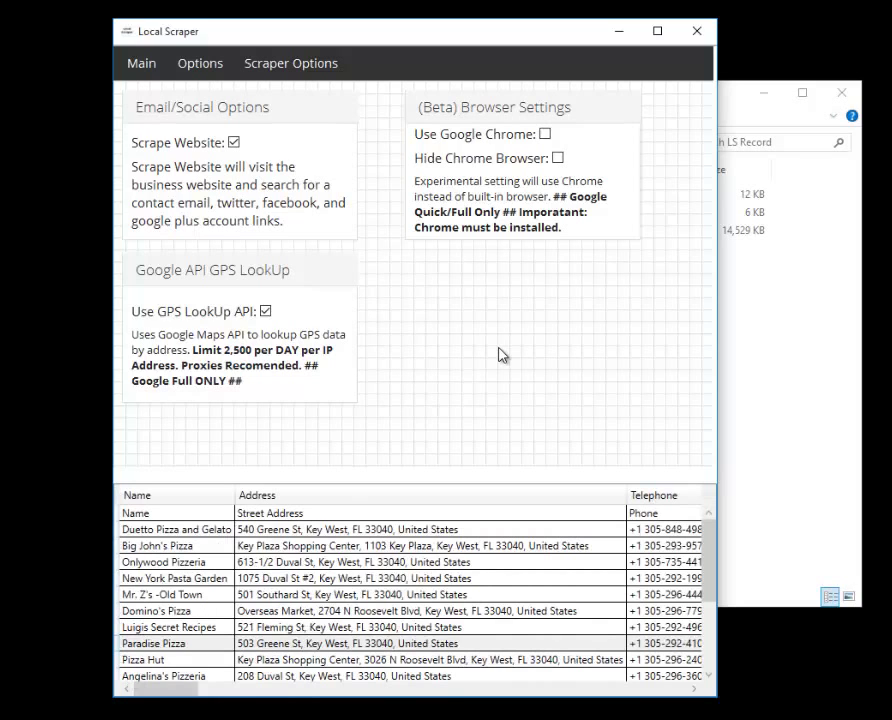
# - Switch to the LS Record folder in File Explorer and select the GoogleMaps-Full-pizza-keywestflorida file
pyautogui.click(141, 66)
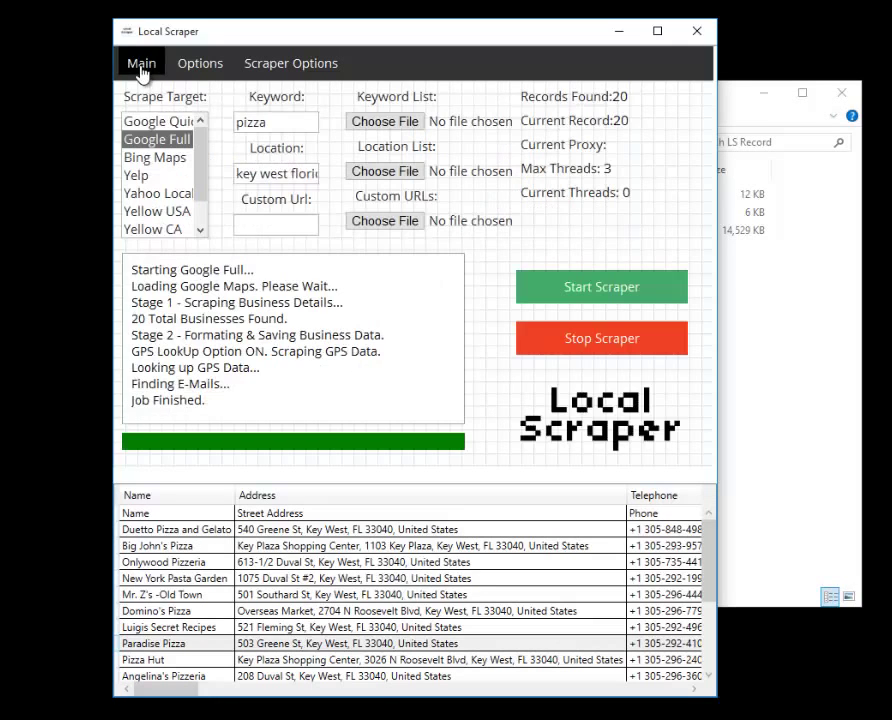
pyautogui.click(806, 364)
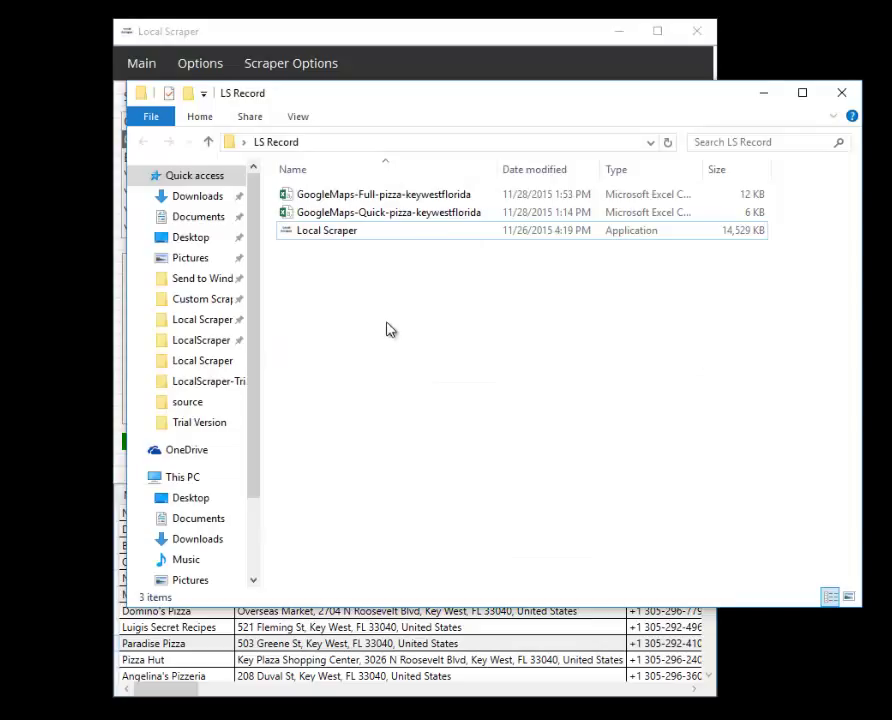
pyautogui.click(336, 197)
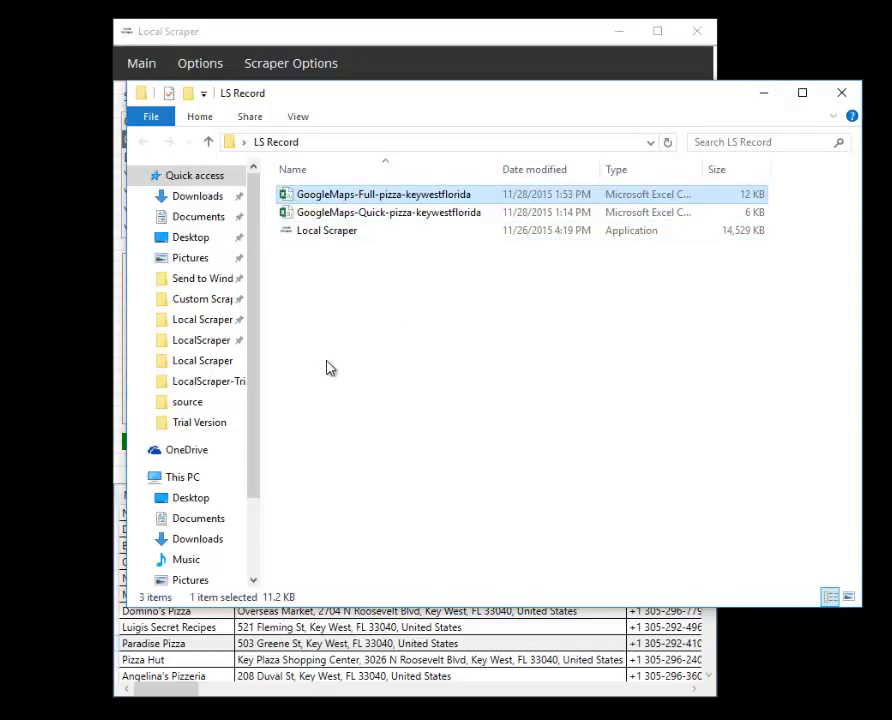
# - Open the GoogleMaps-Full-pizza-keywestflorida file in Excel and close the GoogleMaps-Quick-pizza-keywestflorida workbook without saving its changes
pyautogui.click(326, 236)
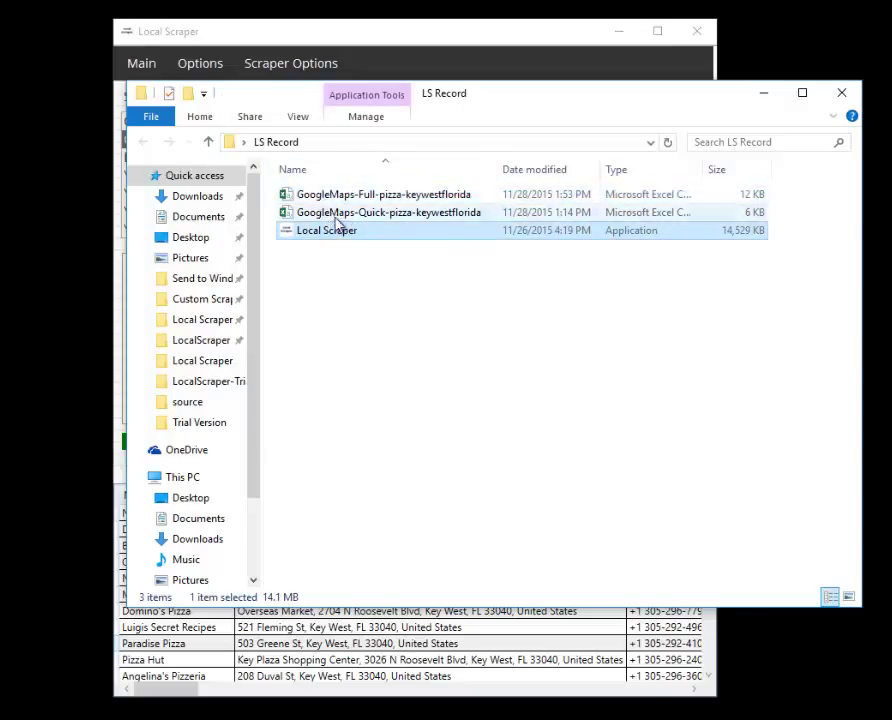
pyautogui.click(335, 216)
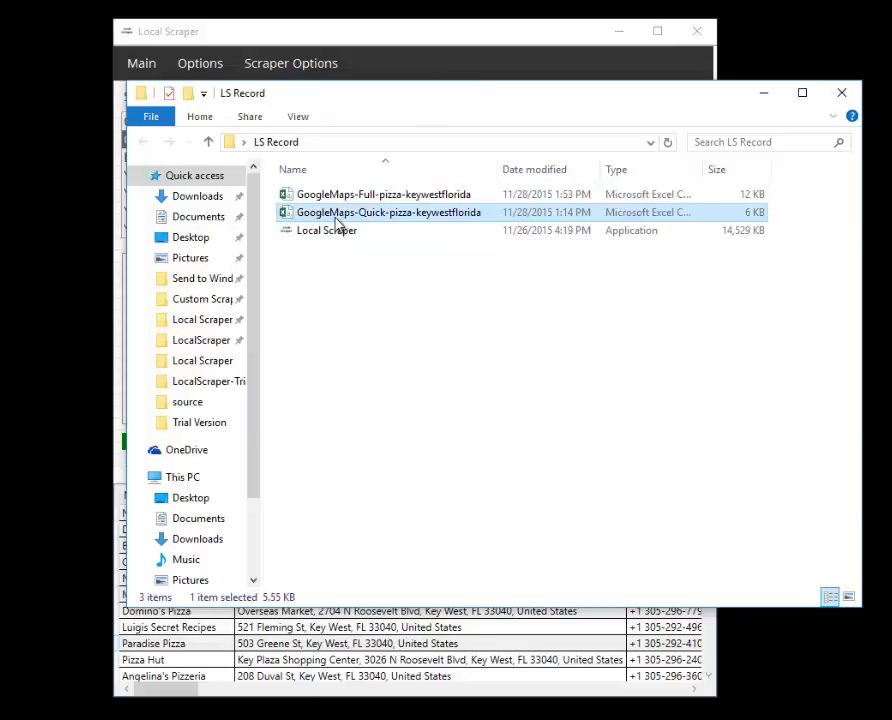
pyautogui.click(362, 195)
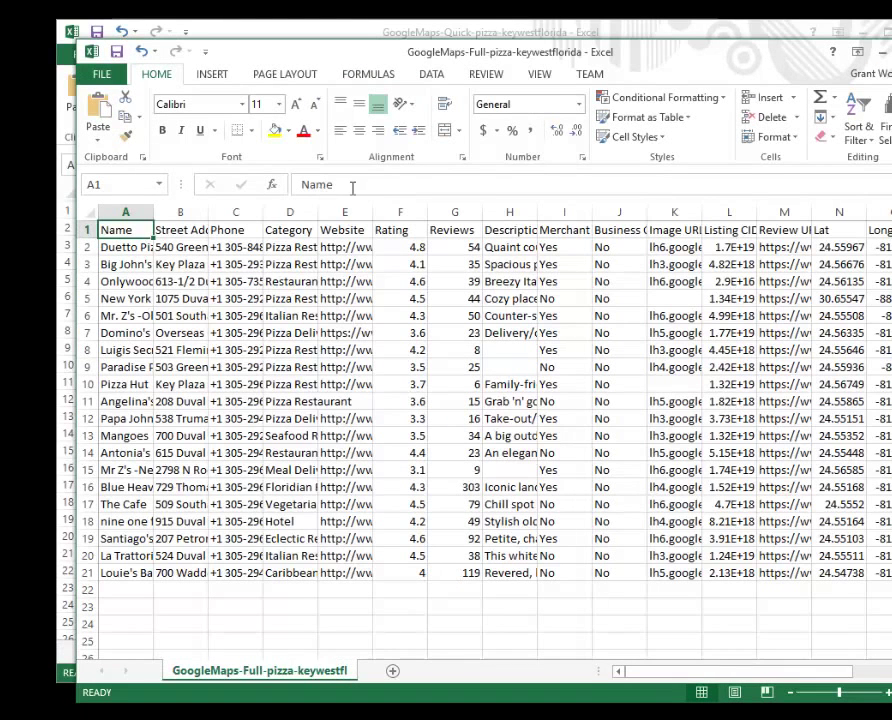
pyautogui.click(804, 32)
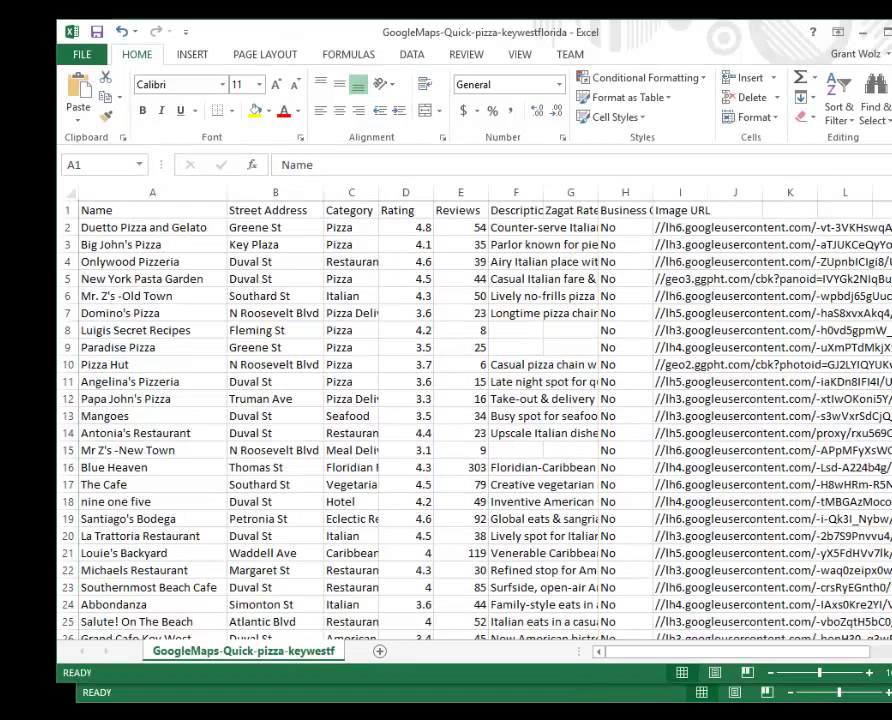
pyautogui.hotkey('alt', 'F4')
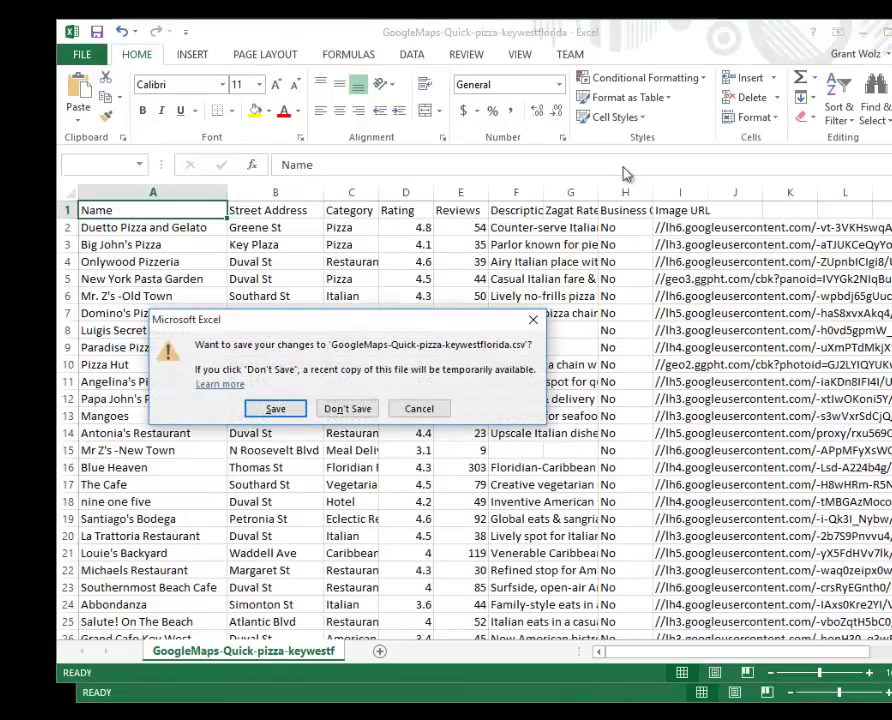
pyautogui.click(362, 410)
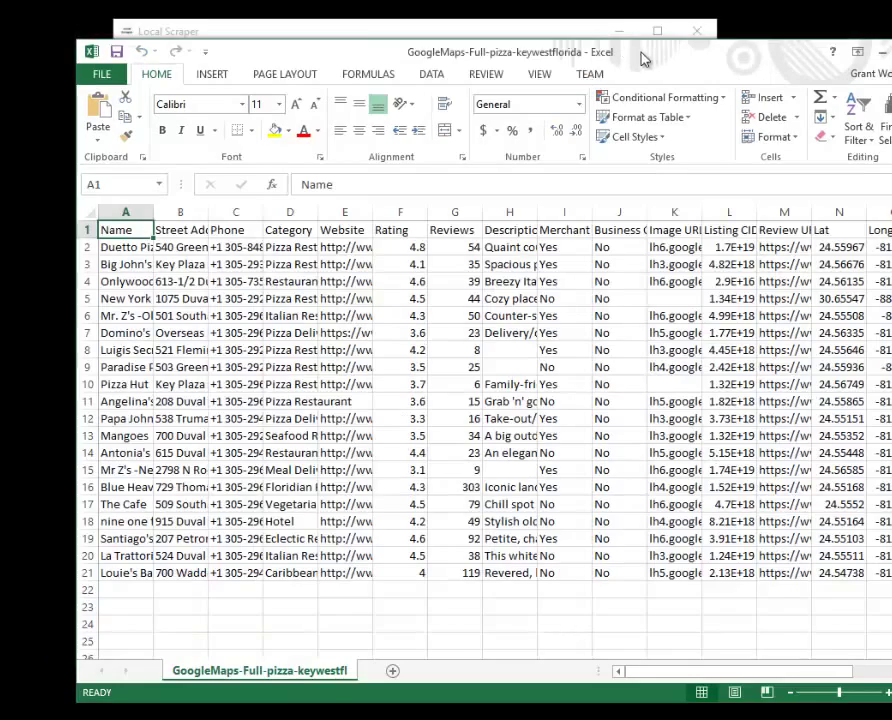
# - Look over the columns of the Full results sheet, from Name through the coordinates, e-mail and social media links
pyautogui.moveTo(651, 58); pyautogui.dragTo(597, 48)
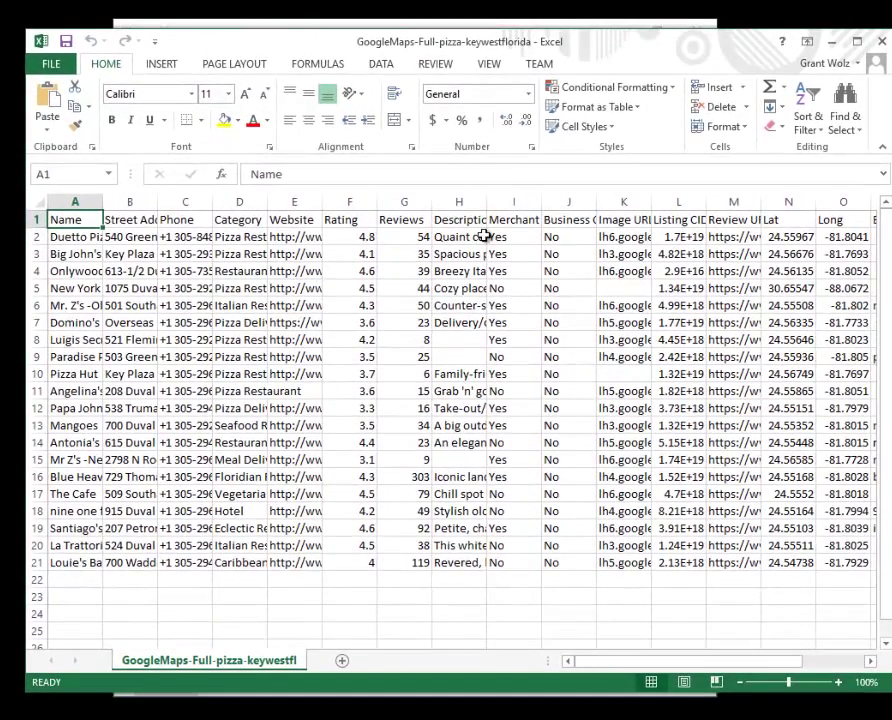
pyautogui.moveTo(634, 662); pyautogui.dragTo(697, 666)
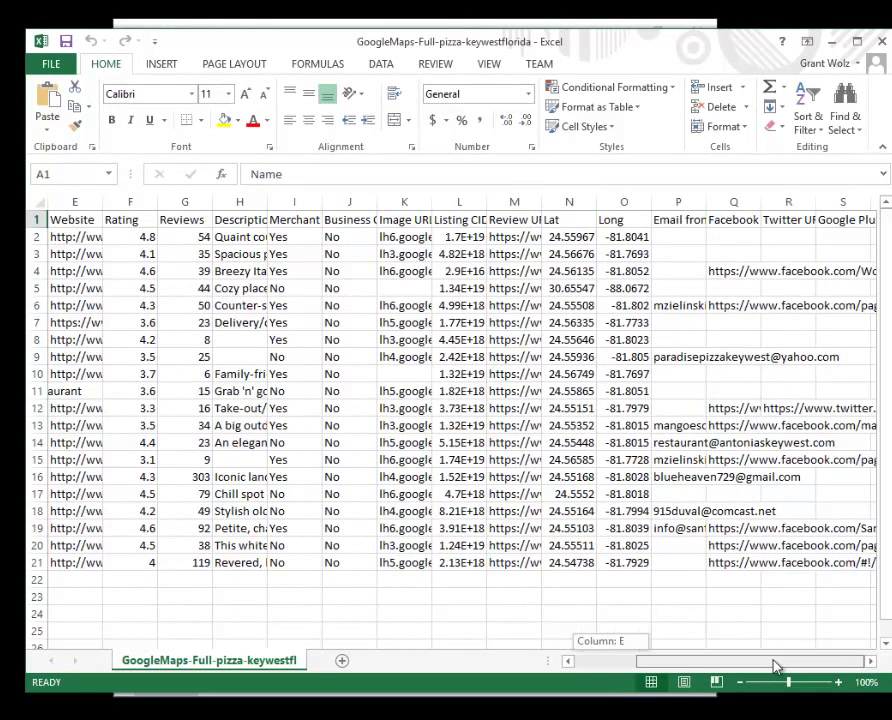
pyautogui.moveTo(776, 667); pyautogui.dragTo(766, 656)
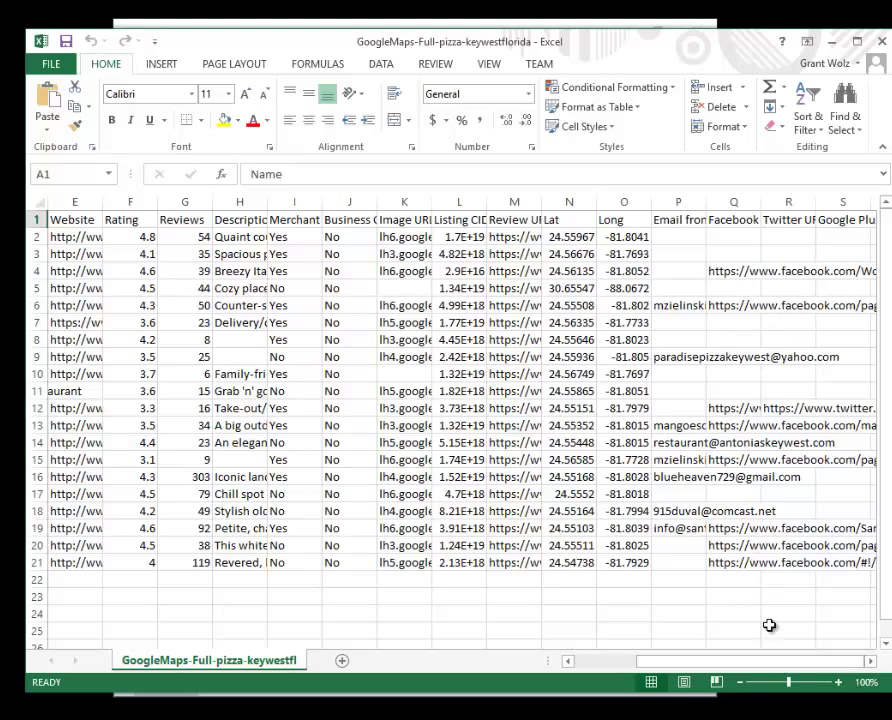
pyautogui.moveTo(757, 672); pyautogui.dragTo(618, 675)
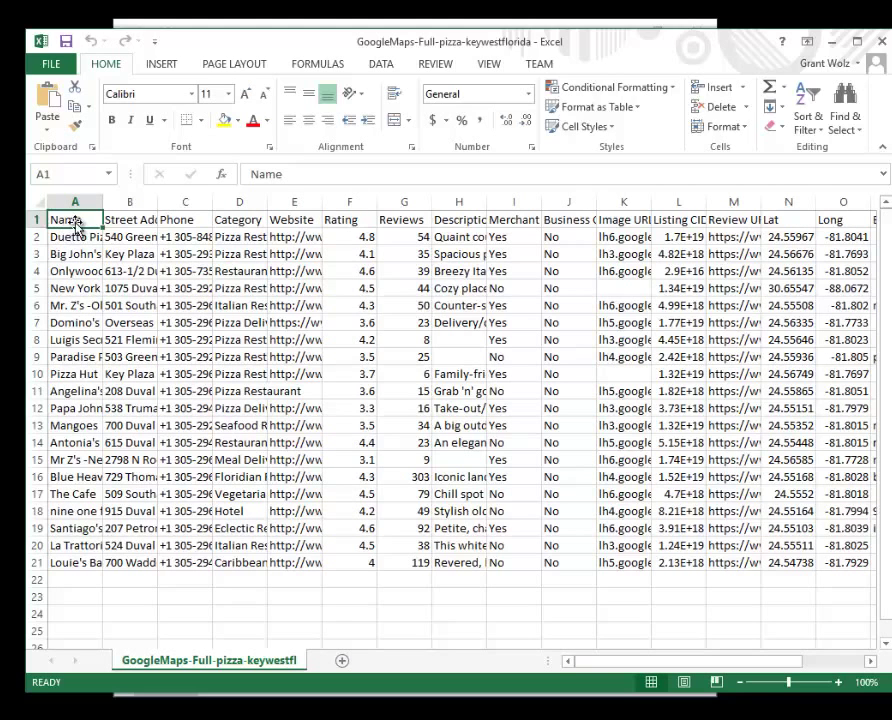
# - Widen the Street Address, Merchant Verified, Business Closed, Listing CID and Review URL columns to make their headings readable
pyautogui.doubleClick(156, 204)
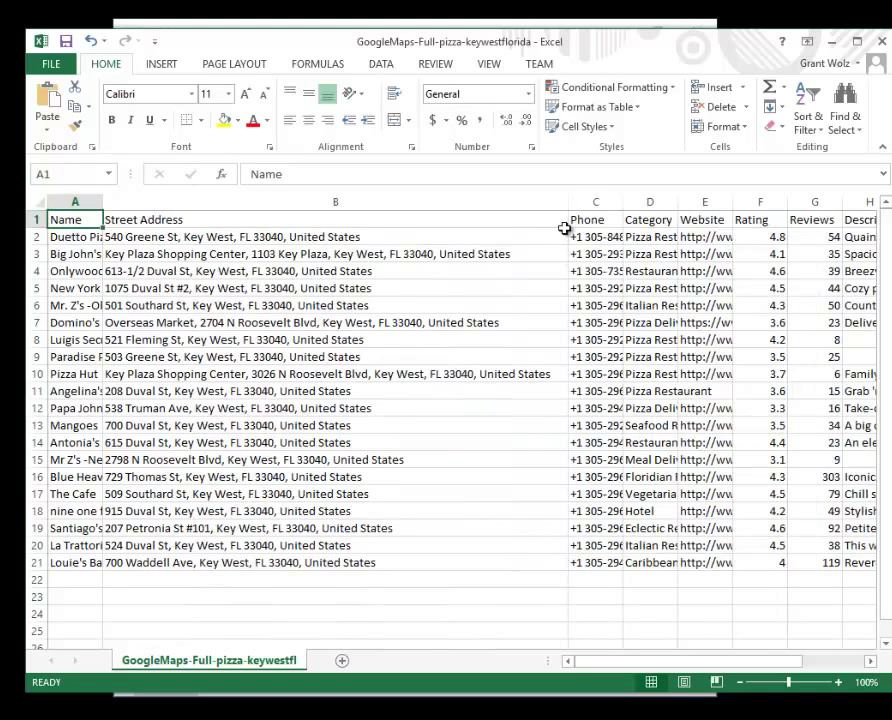
pyautogui.moveTo(568, 204); pyautogui.dragTo(273, 206)
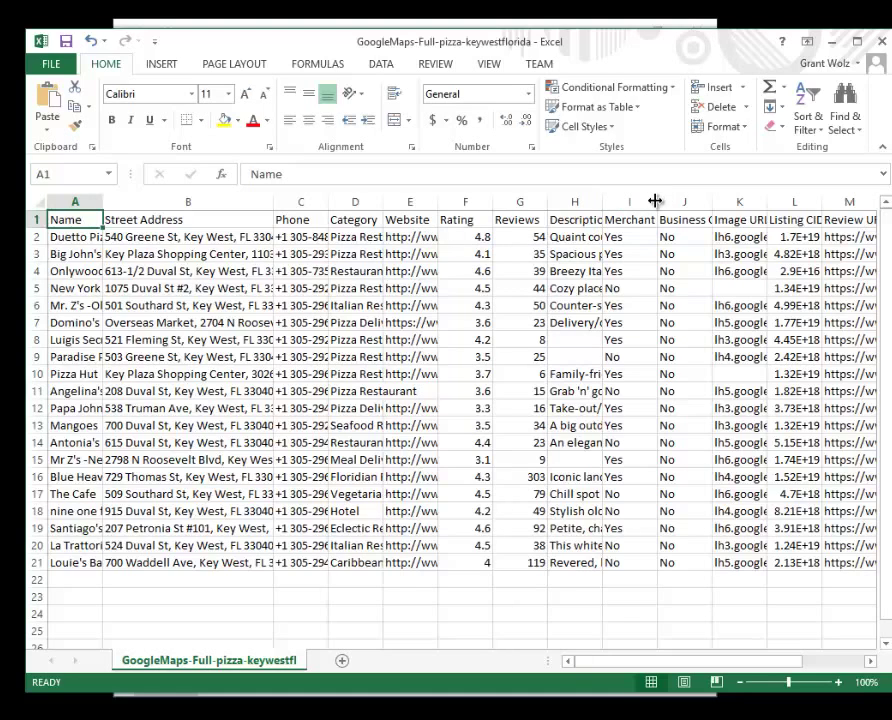
pyautogui.moveTo(655, 201); pyautogui.dragTo(707, 201)
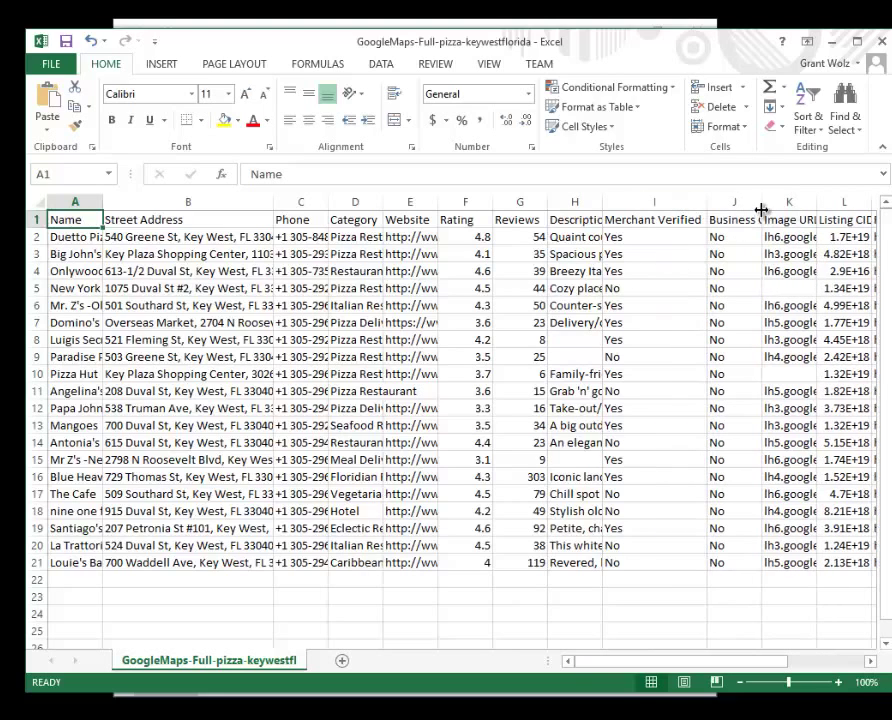
pyautogui.doubleClick(761, 205)
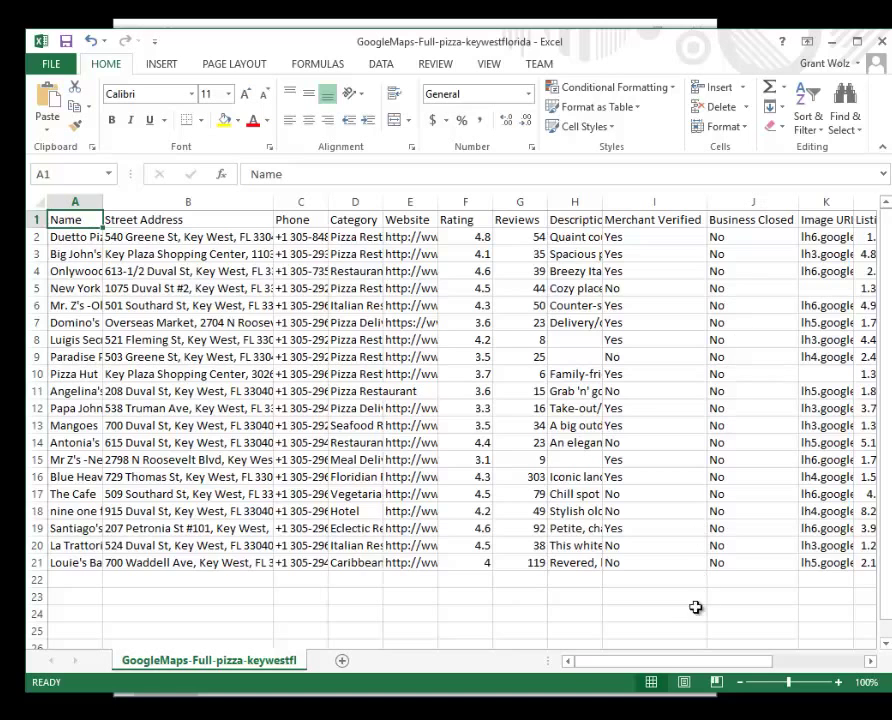
pyautogui.moveTo(648, 662); pyautogui.dragTo(706, 664)
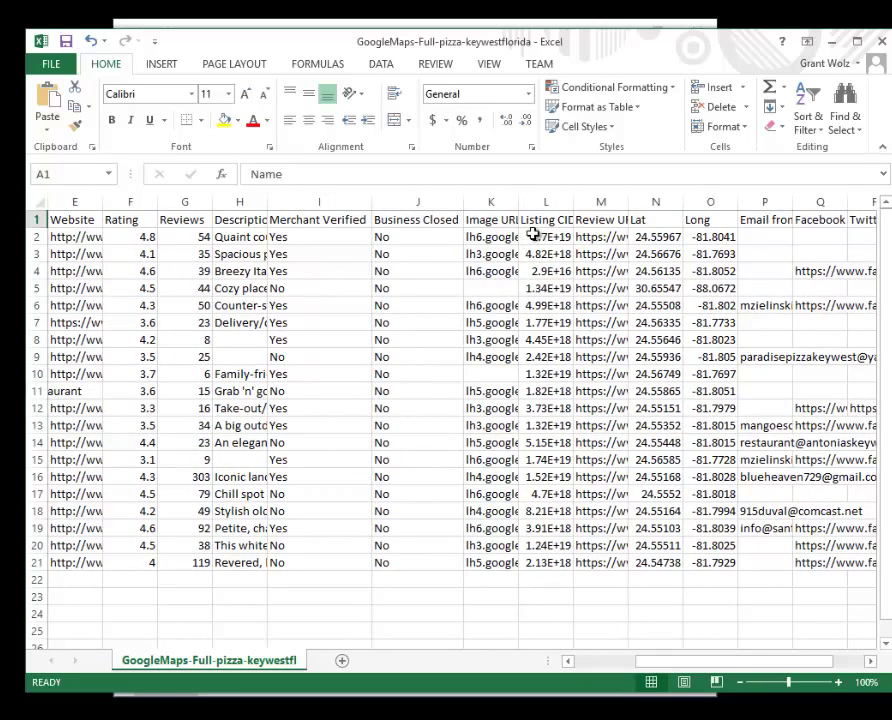
pyautogui.doubleClick(575, 204)
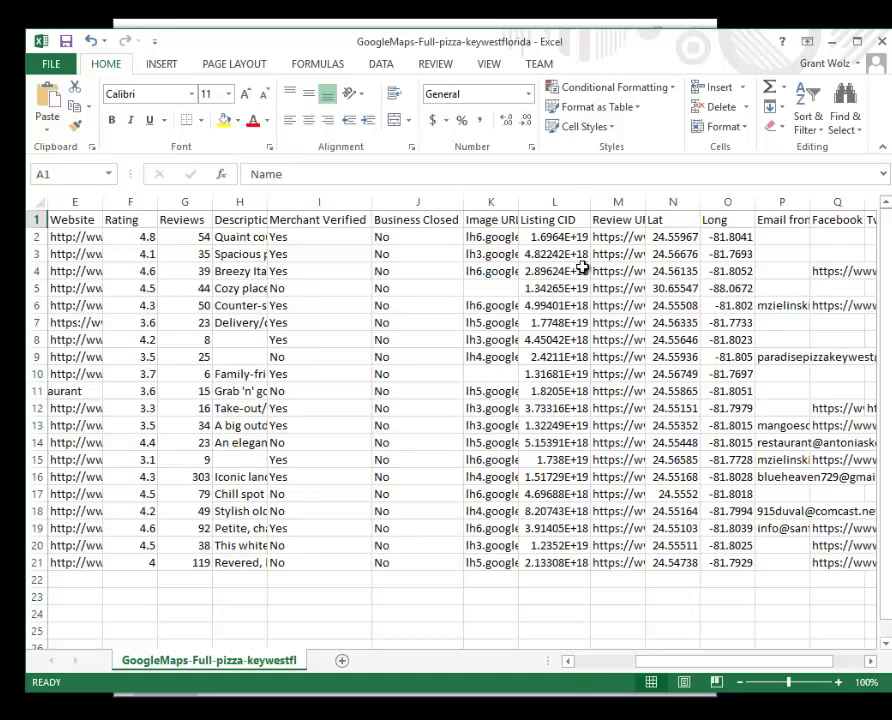
pyautogui.moveTo(591, 202)
pyautogui.mouseDown()
pyautogui.moveTo(664, 204)
pyautogui.moveTo(604, 203)
pyautogui.mouseUp()
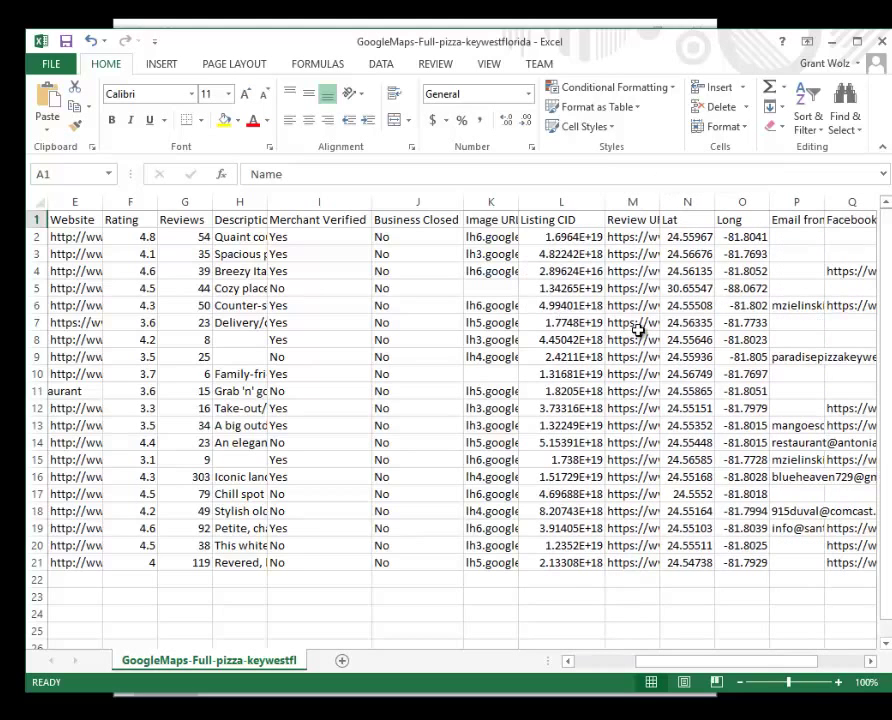
pyautogui.moveTo(689, 203); pyautogui.dragTo(714, 203)
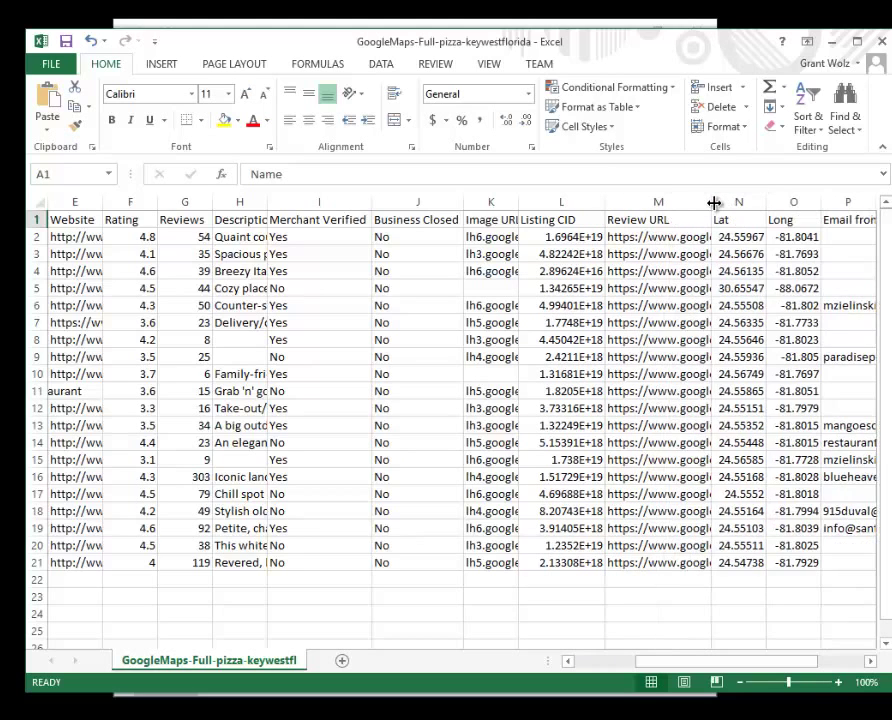
# - Inspect the full Review URL and Listing CID values for several of the listed businesses
pyautogui.click(673, 242)
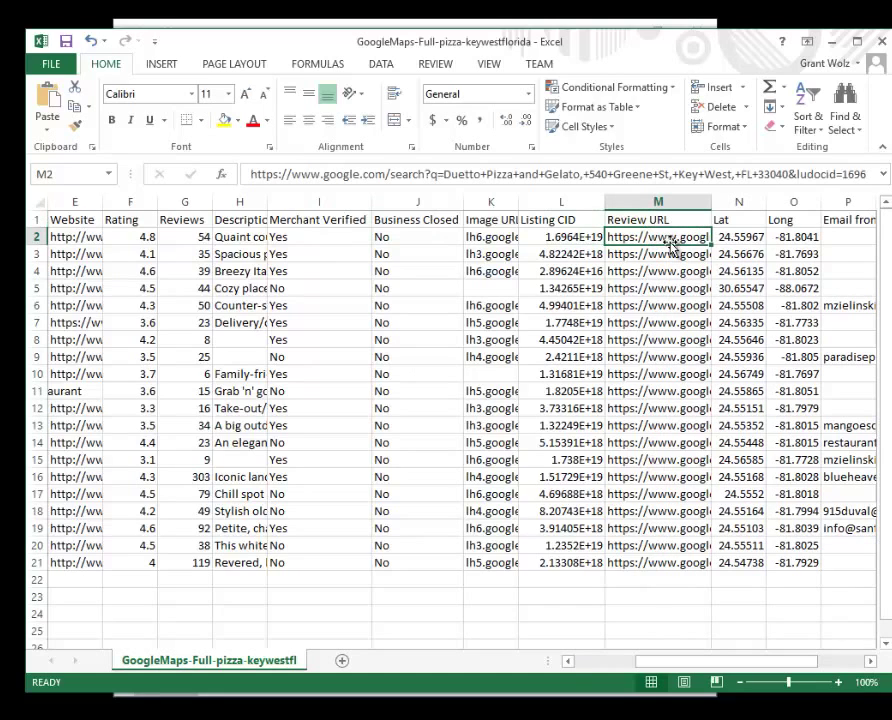
pyautogui.click(651, 289)
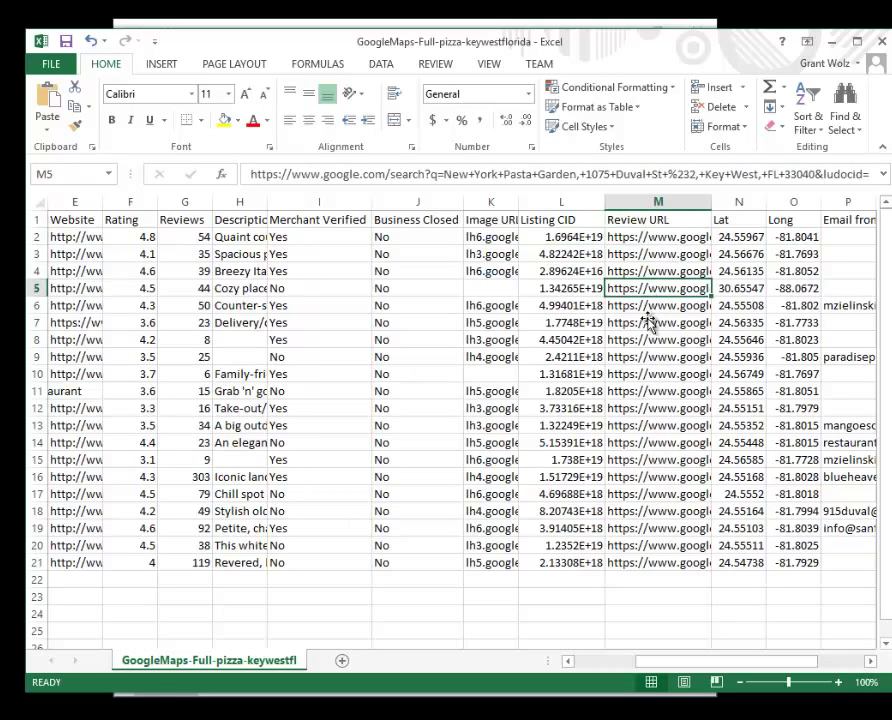
pyautogui.click(646, 358)
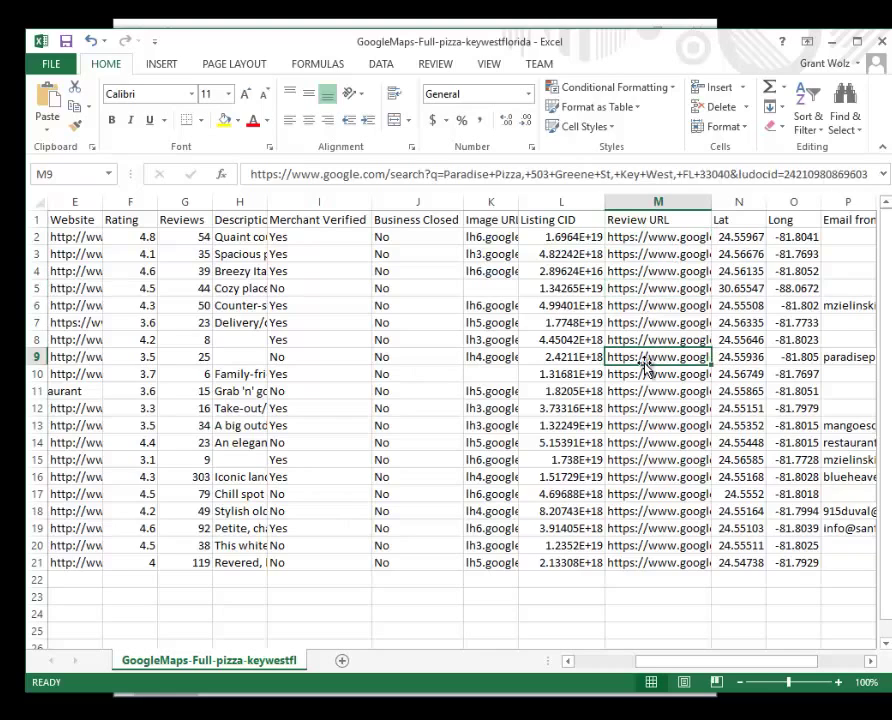
pyautogui.click(582, 373)
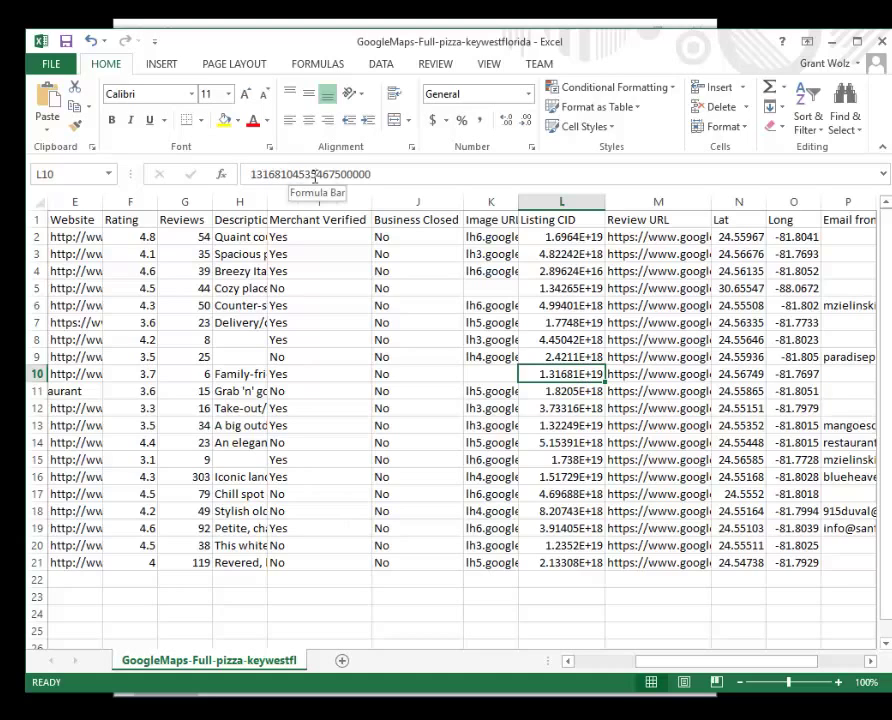
pyautogui.click(544, 287)
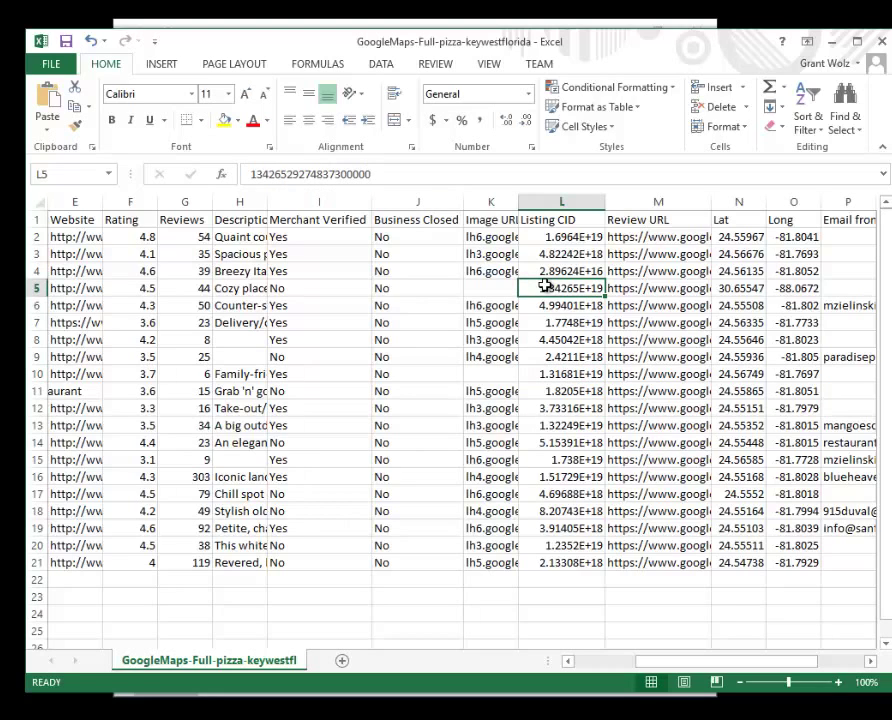
pyautogui.press('Up')
pyautogui.press('Up')
pyautogui.press('Up')
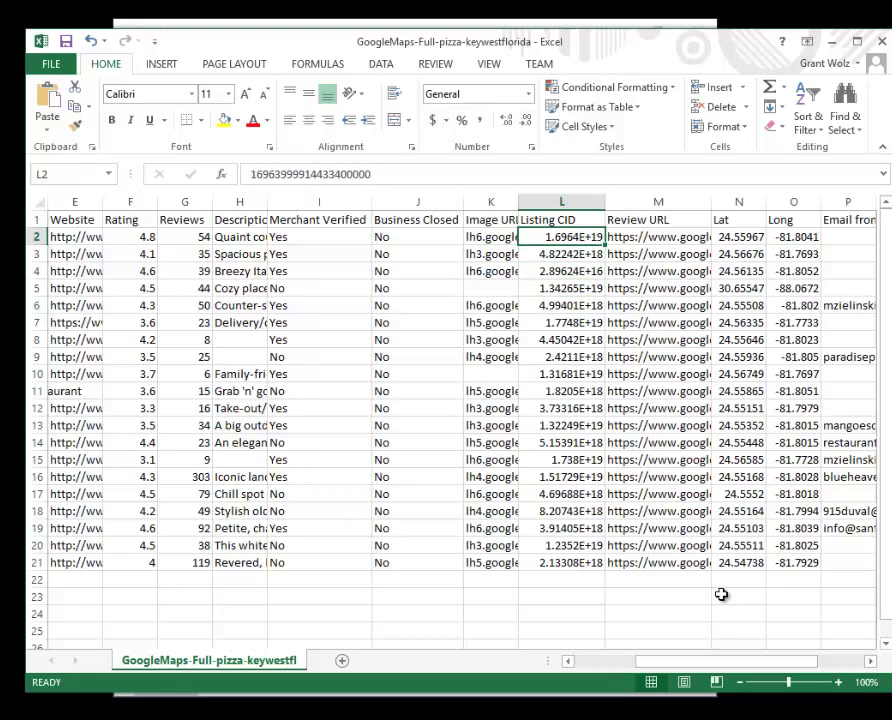
pyautogui.moveTo(680, 668); pyautogui.dragTo(620, 668)
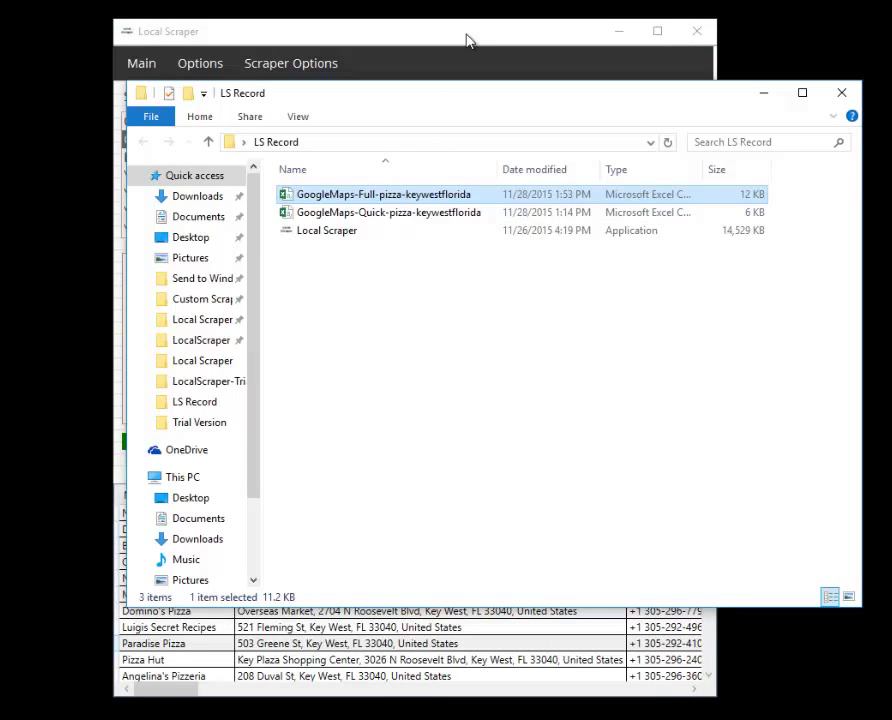
# - Switch to Local Scraper, enable Use Google Chrome, and turn off both the GPS LookUp API and Scrape Website options
pyautogui.click(467, 40)
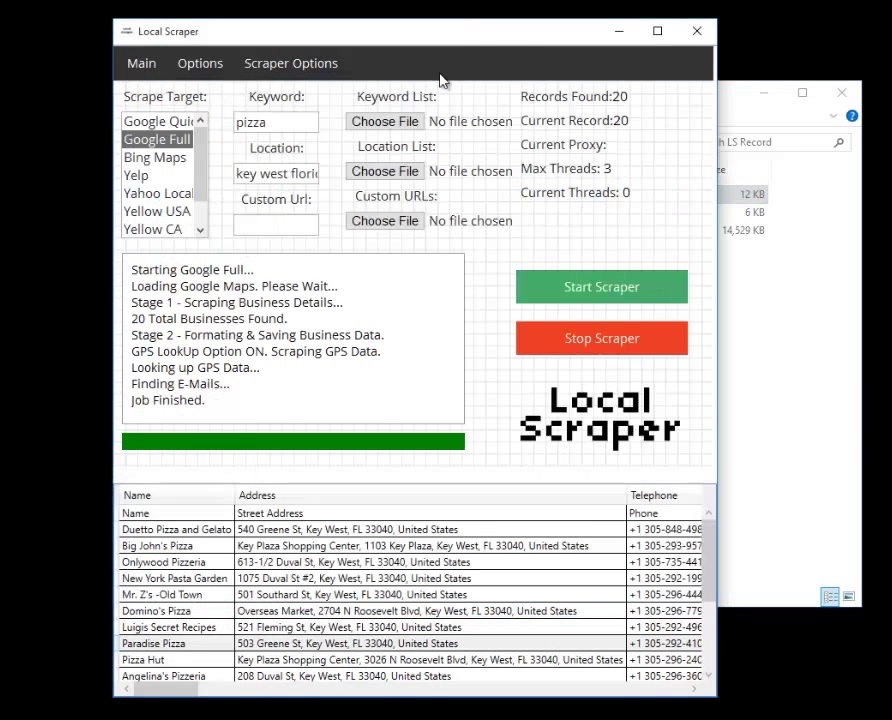
pyautogui.click(306, 70)
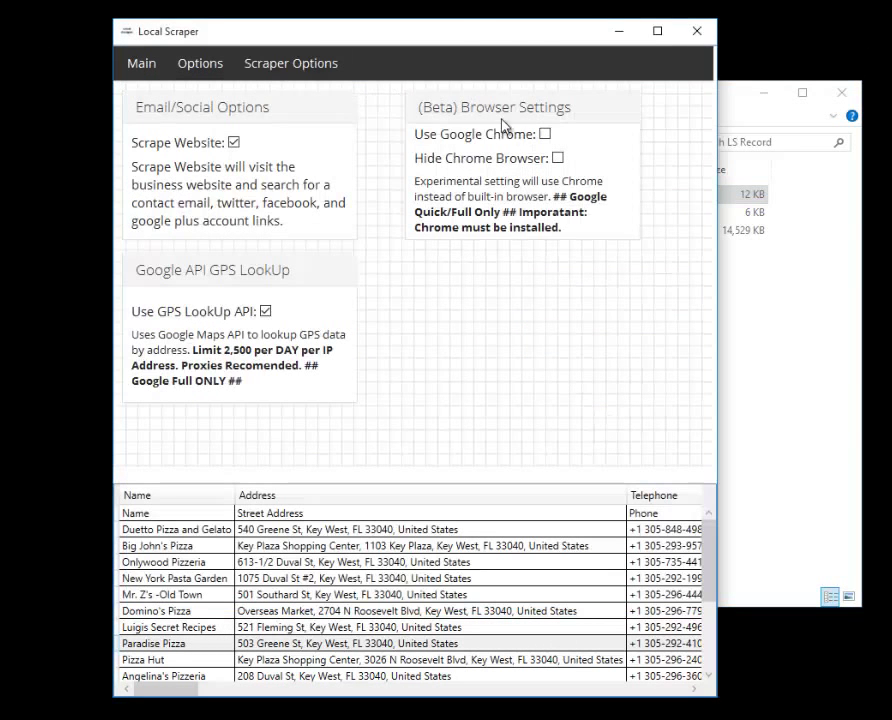
pyautogui.click(545, 134)
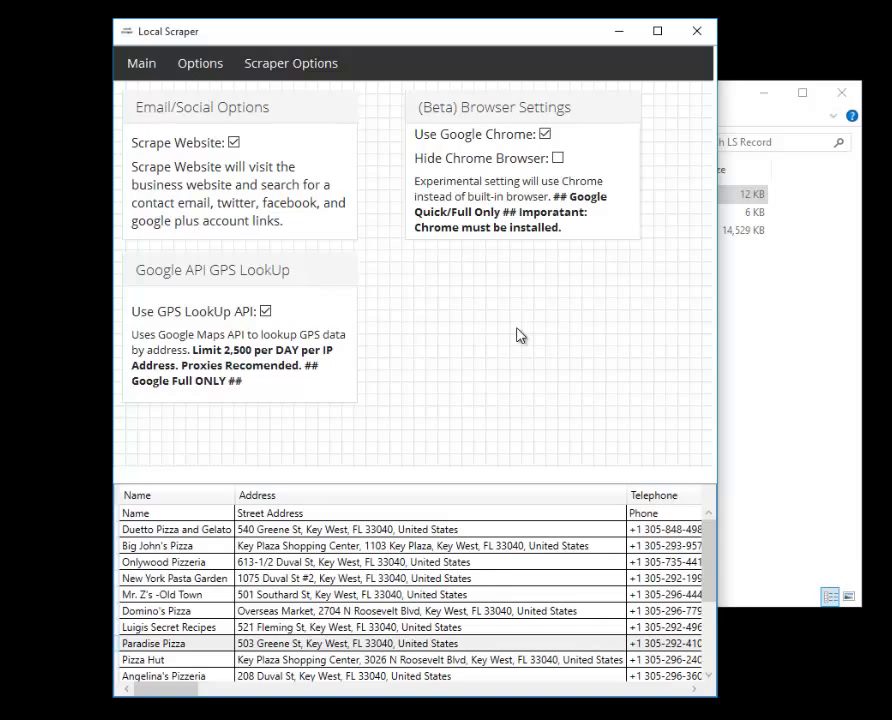
pyautogui.click(265, 313)
pyautogui.click(234, 145)
# - Try thread counts of 9 and 10 in the scraper settings, keeping the maximum listings at 10
pyautogui.click(215, 67)
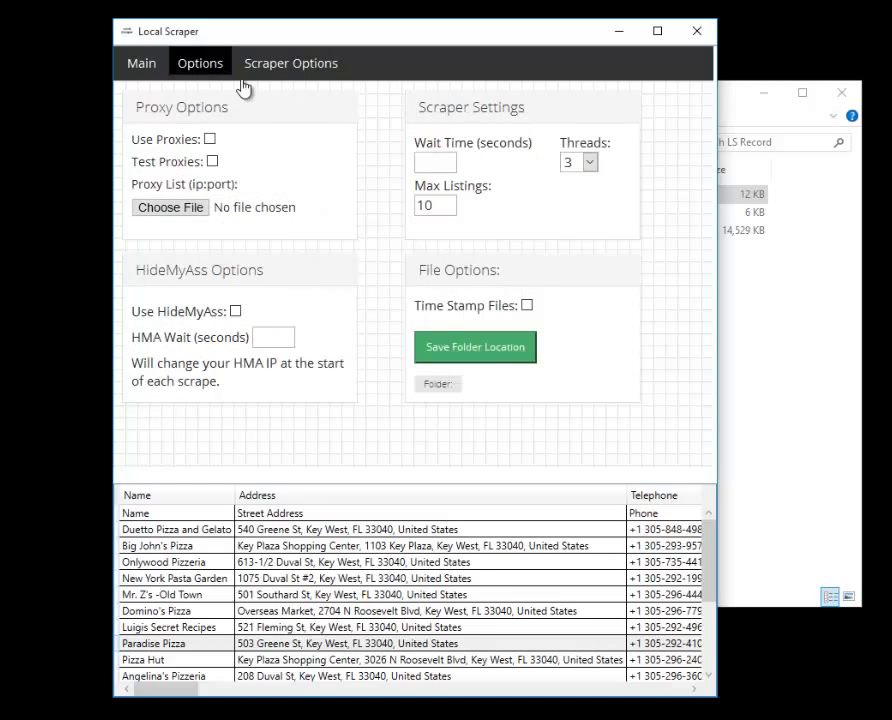
pyautogui.click(431, 206)
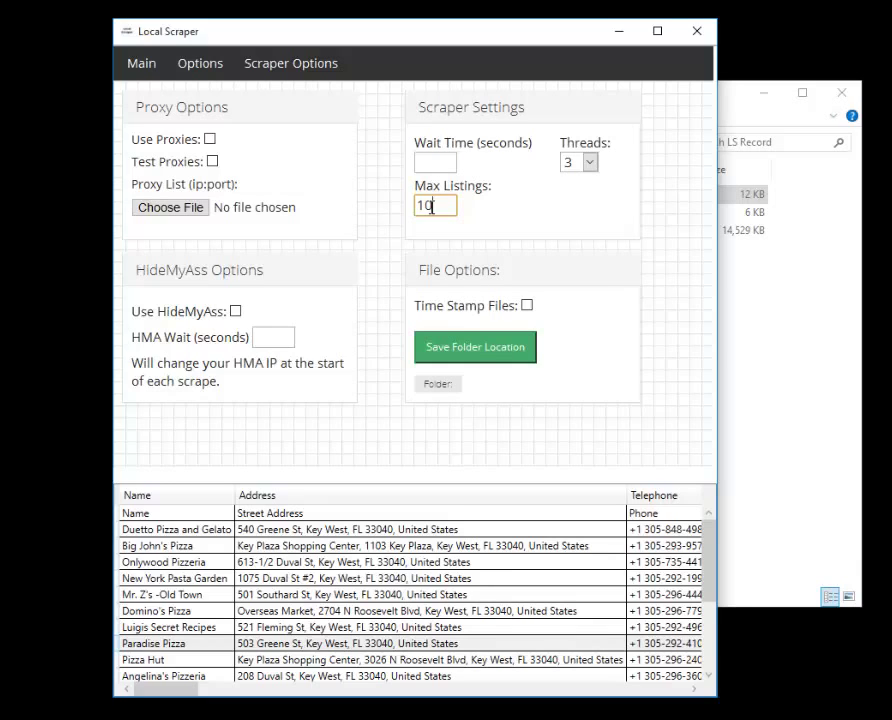
pyautogui.write('10')
pyautogui.click(589, 163)
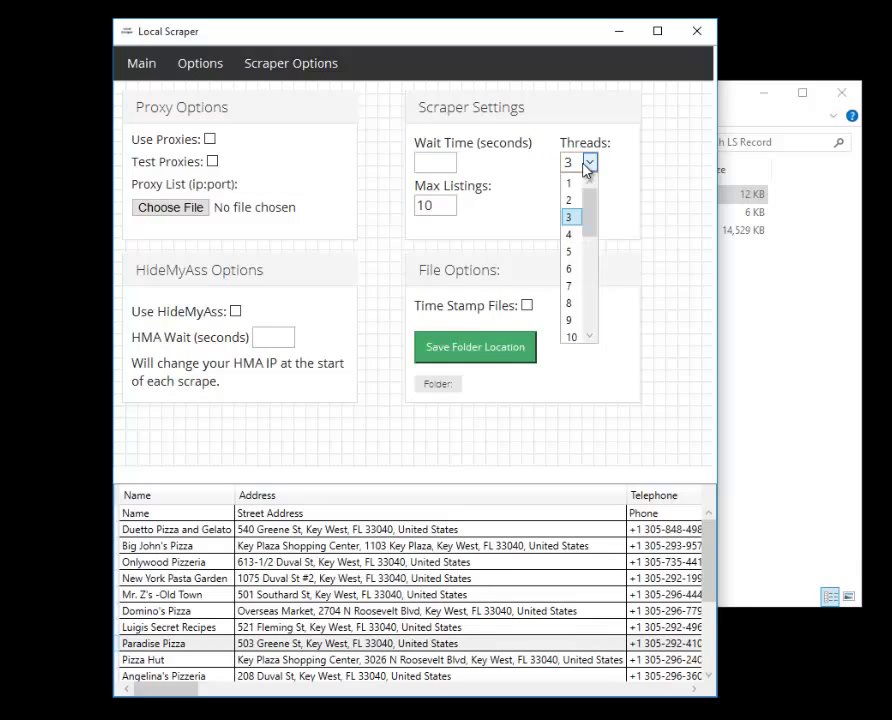
pyautogui.click(571, 321)
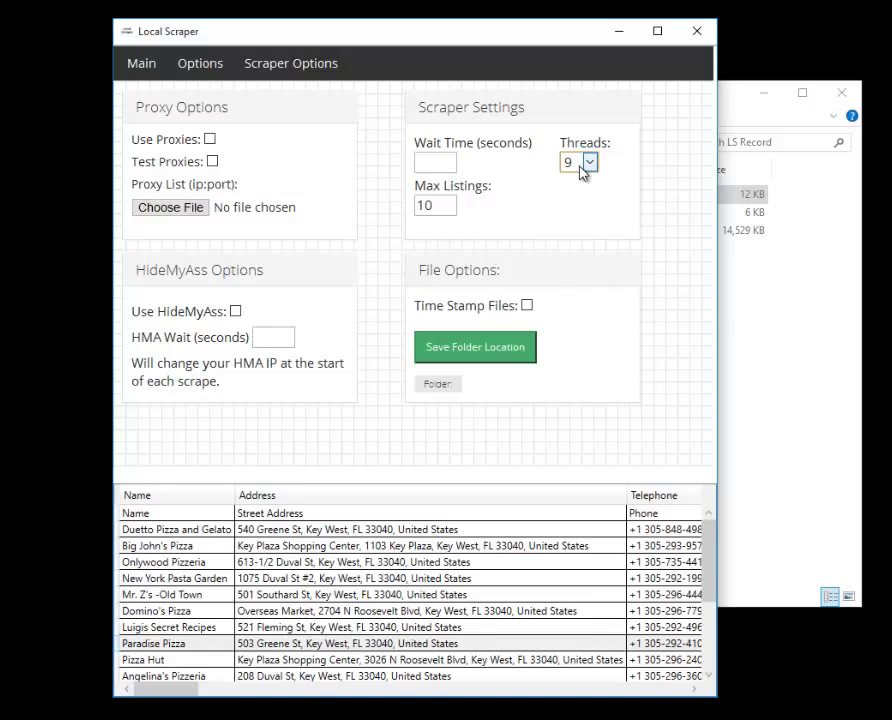
pyautogui.click(585, 166)
pyautogui.click(574, 343)
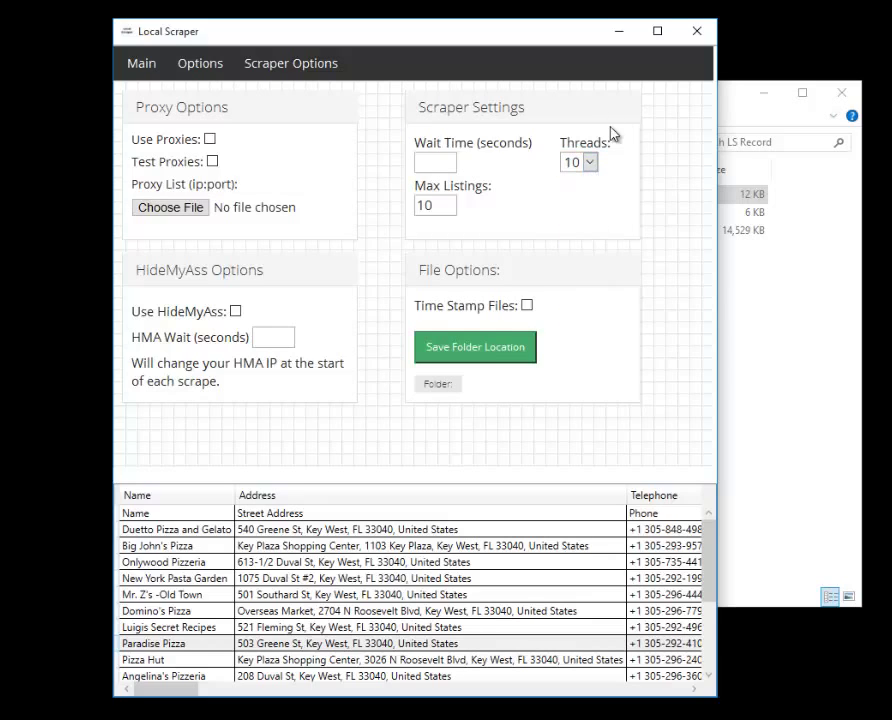
# - Set the number of threads to 1 and recheck the website, GPS and browser options against the scraper settings
pyautogui.click(575, 168)
pyautogui.click(576, 181)
pyautogui.click(294, 64)
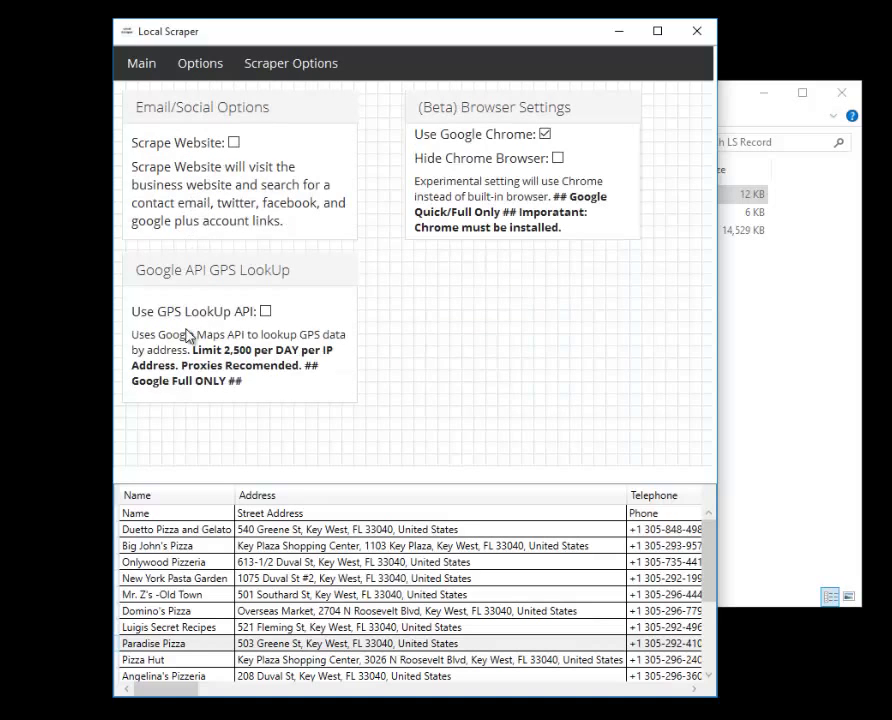
pyautogui.click(201, 66)
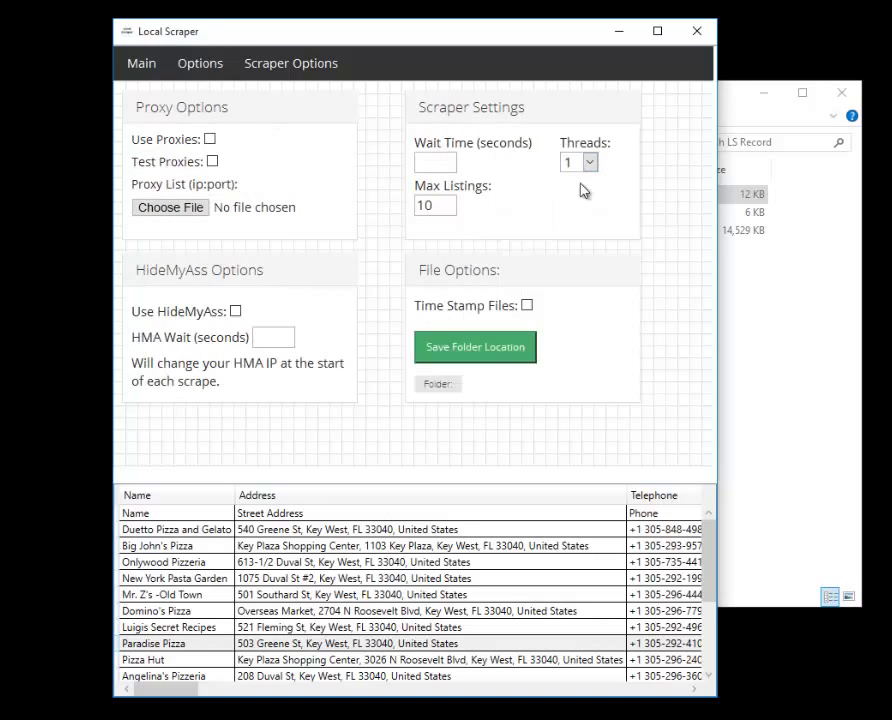
# - Start the Google Full scrape in Chrome and search Google Maps for "pizza near key west florida"
pyautogui.click(141, 65)
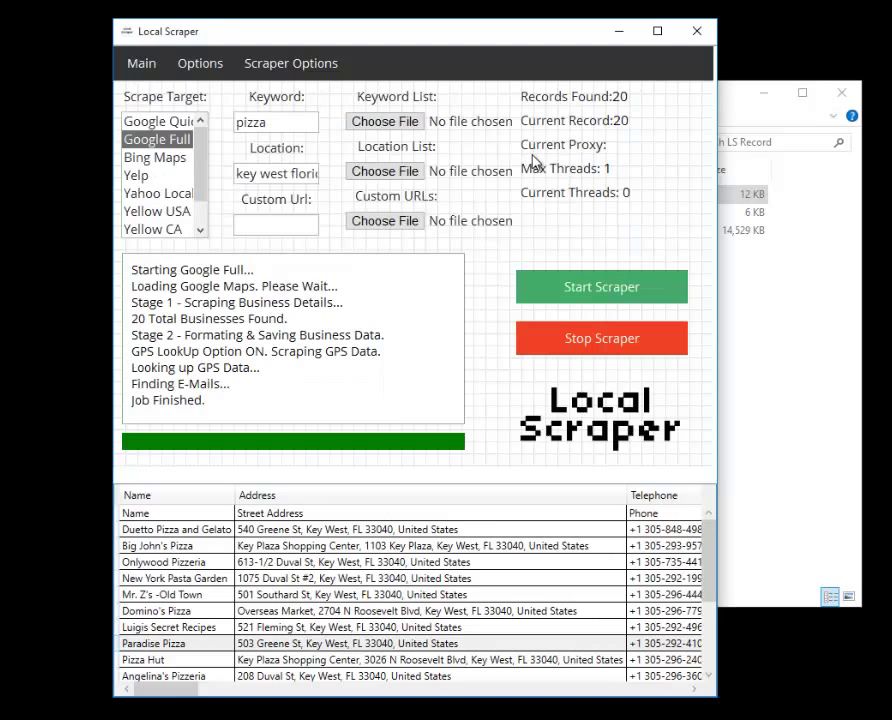
pyautogui.click(616, 300)
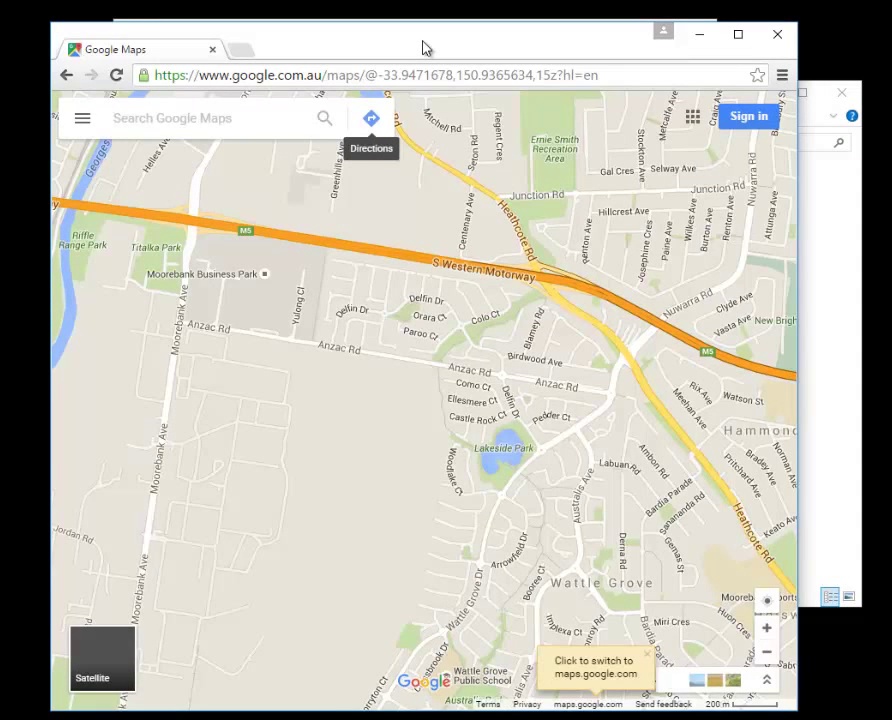
pyautogui.moveTo(422, 48); pyautogui.dragTo(438, 40)
pyautogui.write('pizza near key west florida')
pyautogui.press('Return')
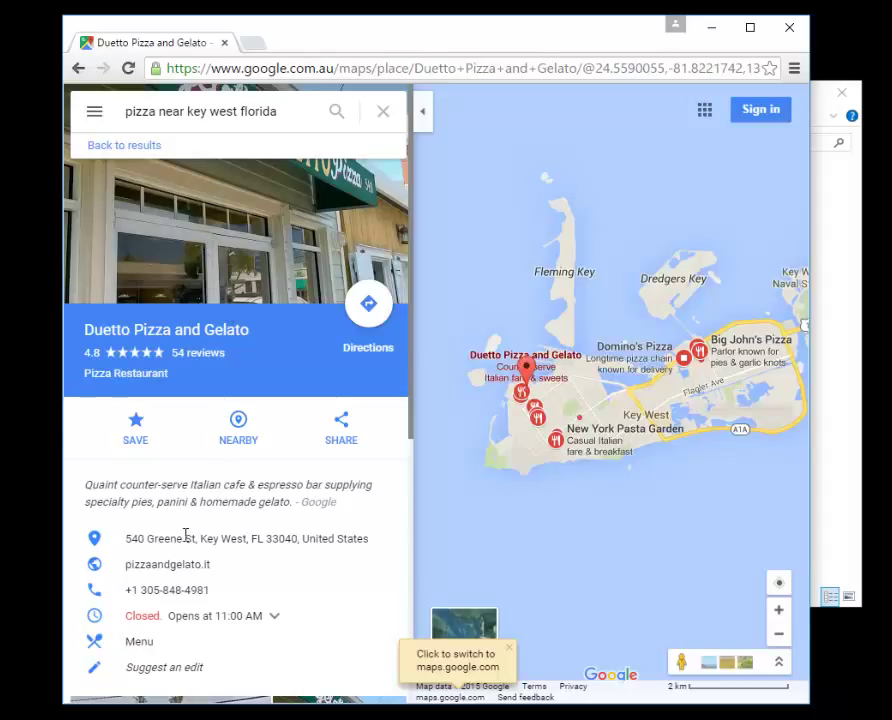
# - Examine the Google Maps details of the first pizza listings, from Duetto Pizza and Gelato through Mr. Z's -Old Town
pyautogui.hotkey('alt', 'Left')
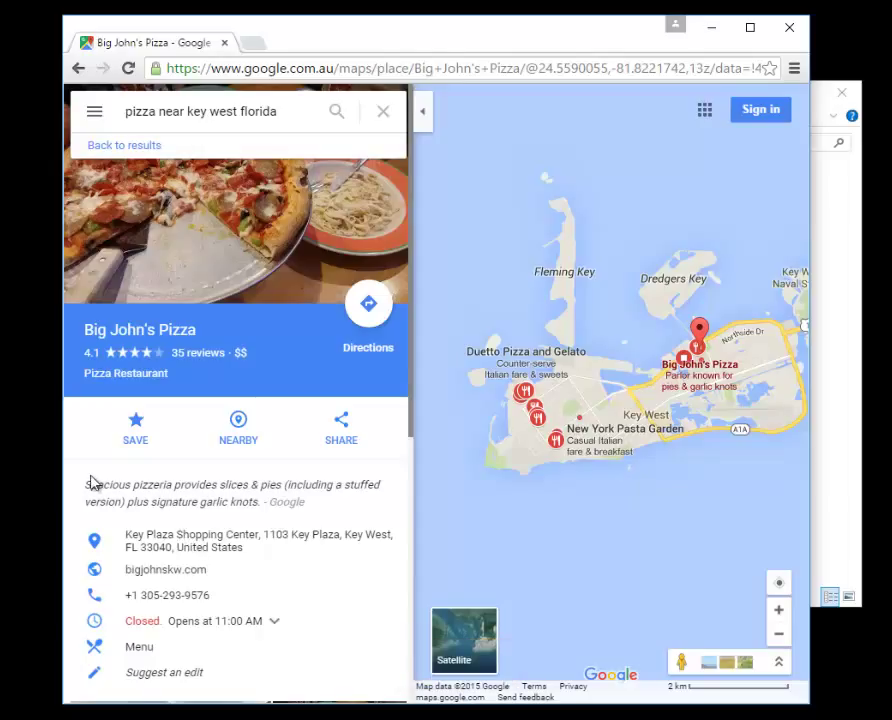
pyautogui.hotkey('alt', 'Left')
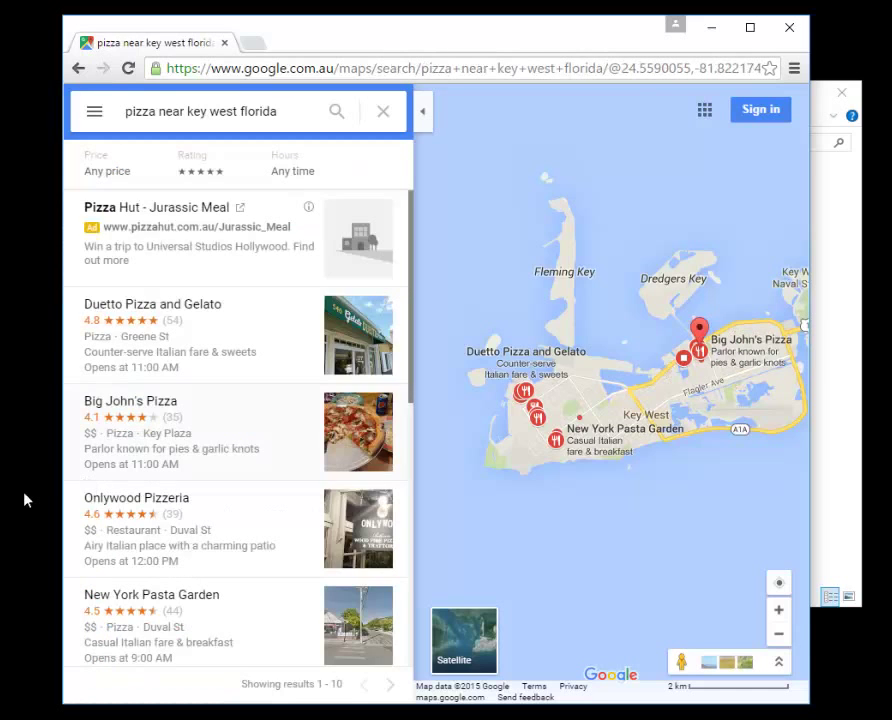
pyautogui.hotkey('alt', 'Left')
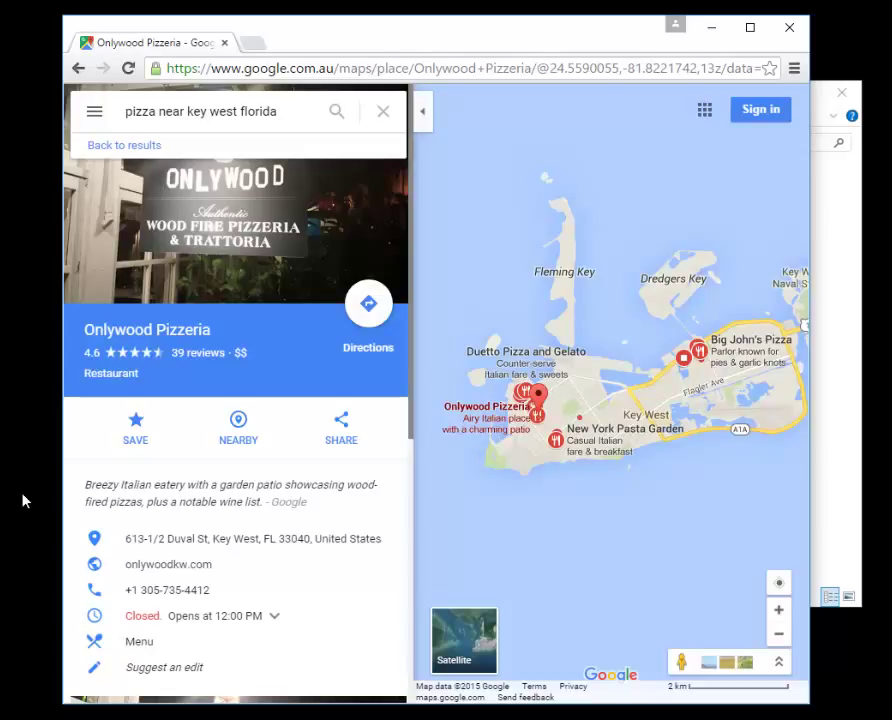
pyautogui.hotkey('alt', 'Right')
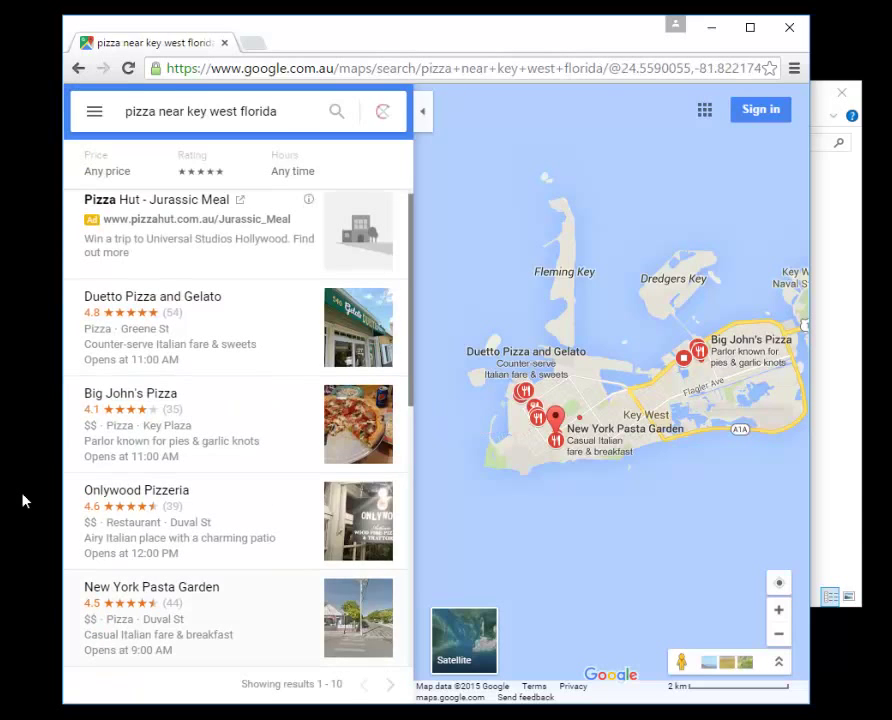
pyautogui.hotkey('alt', 'Left')
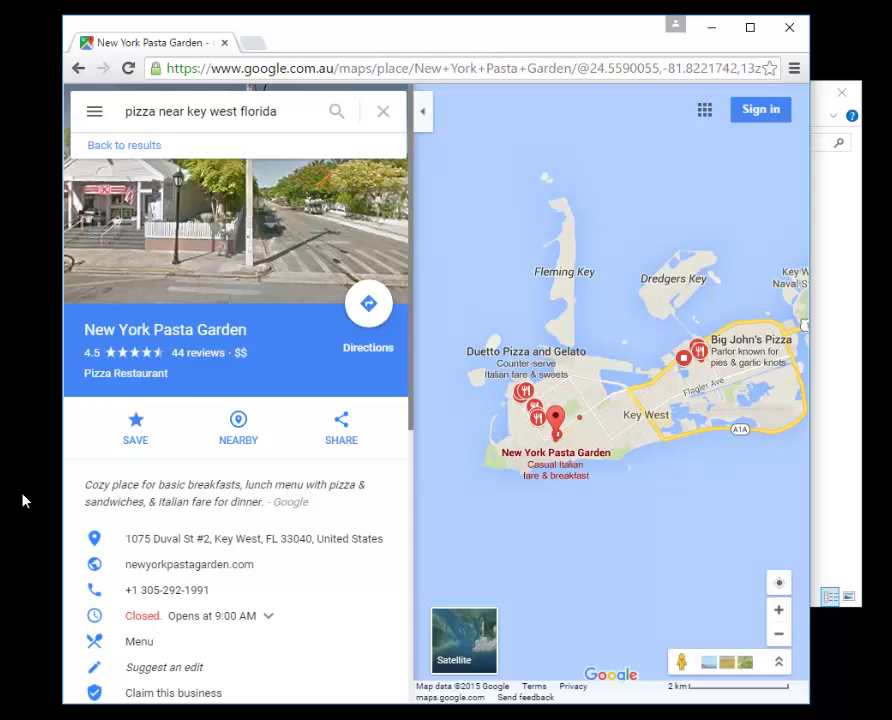
pyautogui.hotkey('alt', 'Left')
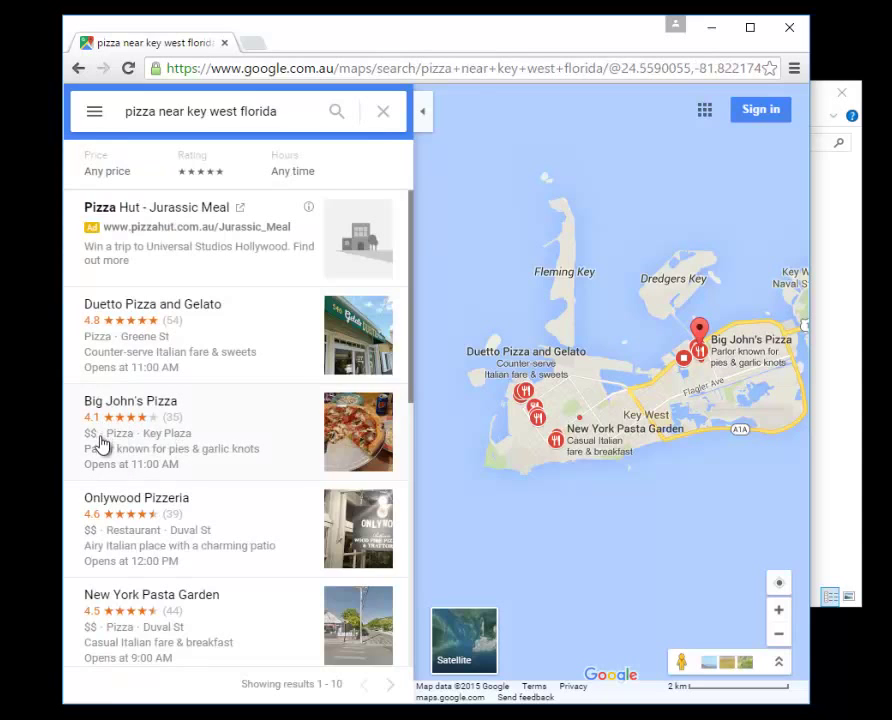
pyautogui.hotkey('alt', 'Right')
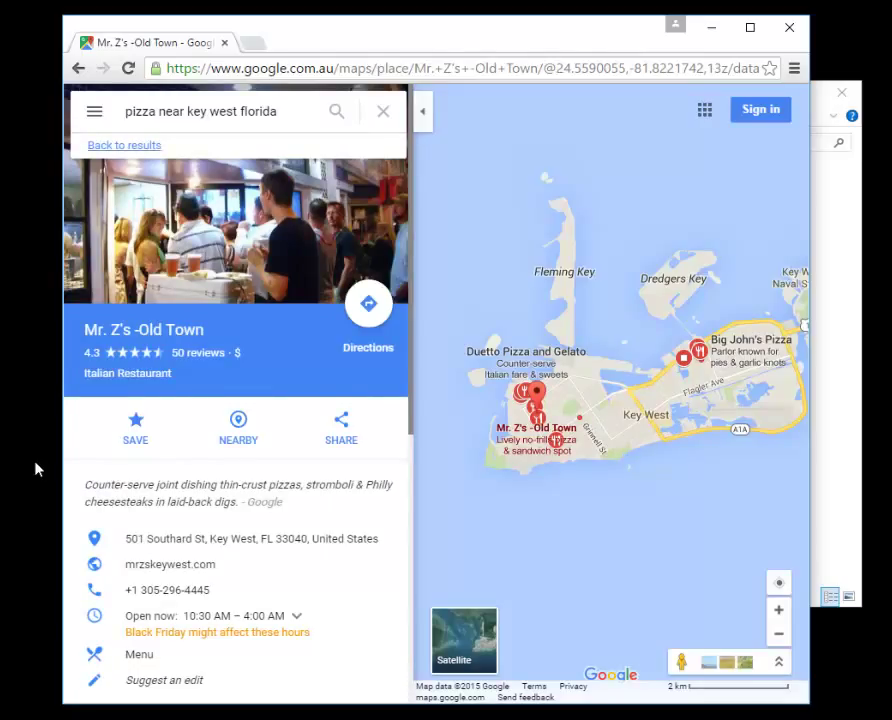
pyautogui.hotkey('alt', 'Left')
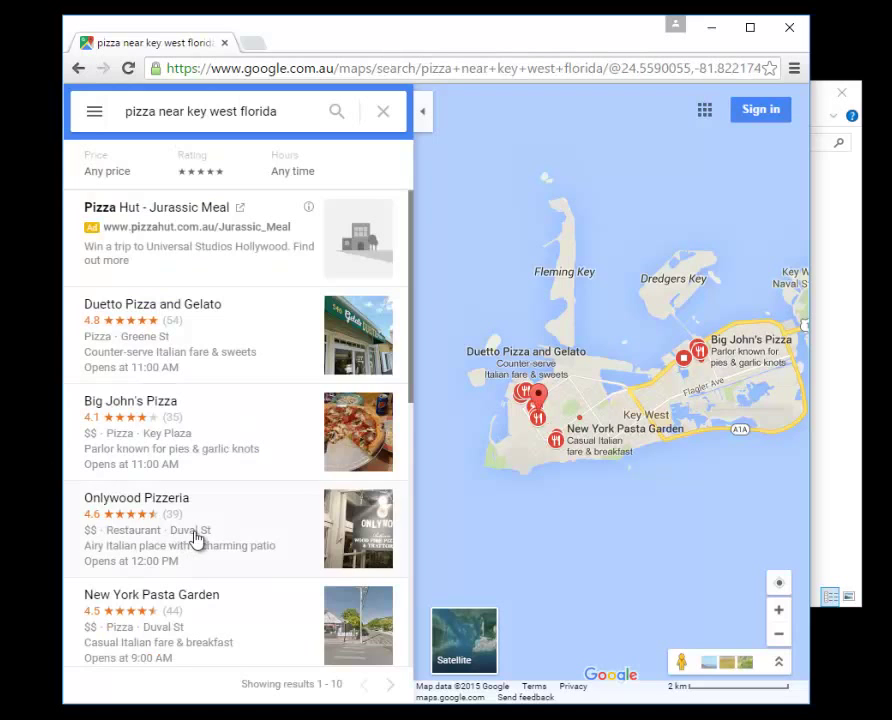
# - Examine the remaining first-page listings in Google Maps, including Domino's Pizza, Luigis Secret Recipes and Angelina's Pizzeria
pyautogui.scroll(-2, 196, 540)
pyautogui.hotkey('alt', 'Left')
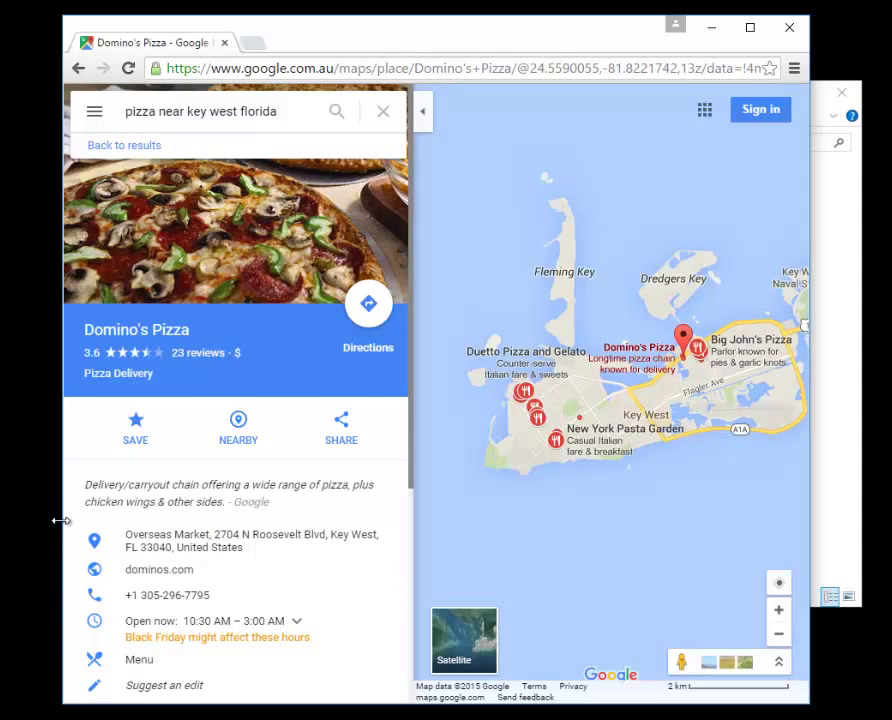
pyautogui.hotkey('alt', 'Left')
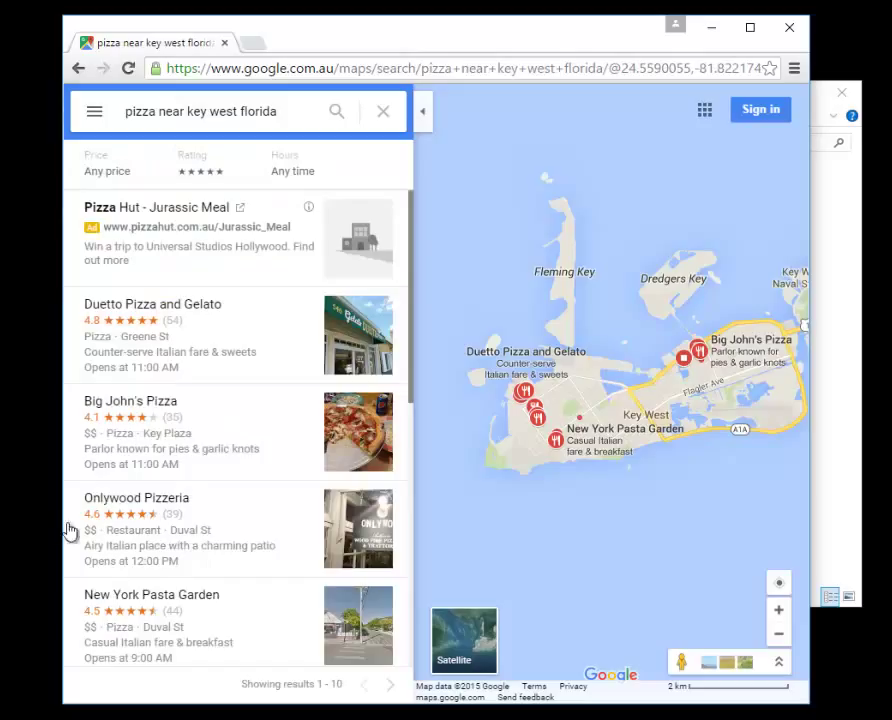
pyautogui.scroll(-3, 156, 532)
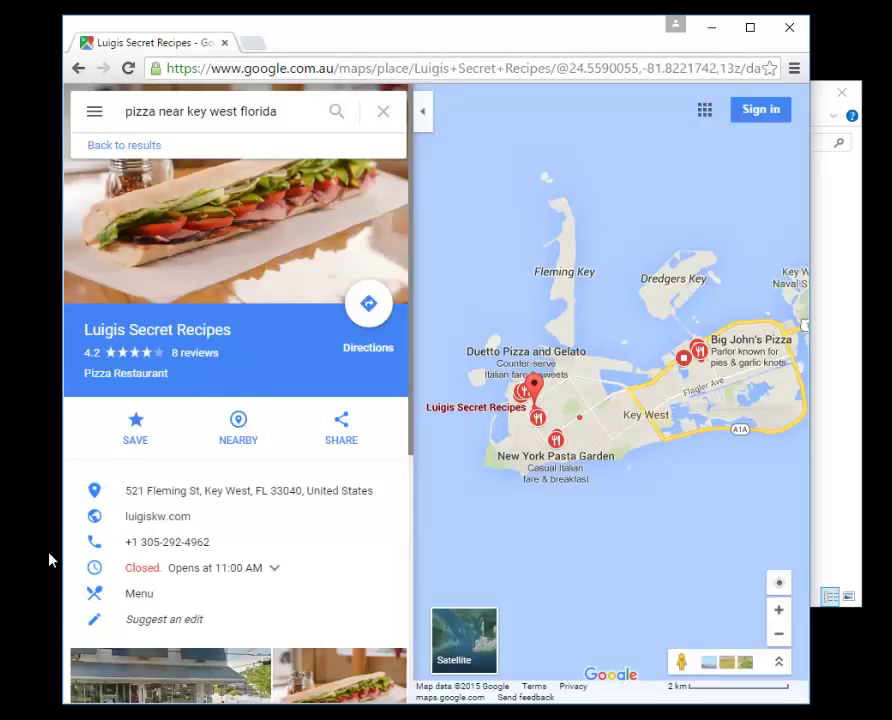
pyautogui.hotkey('alt', 'Left')
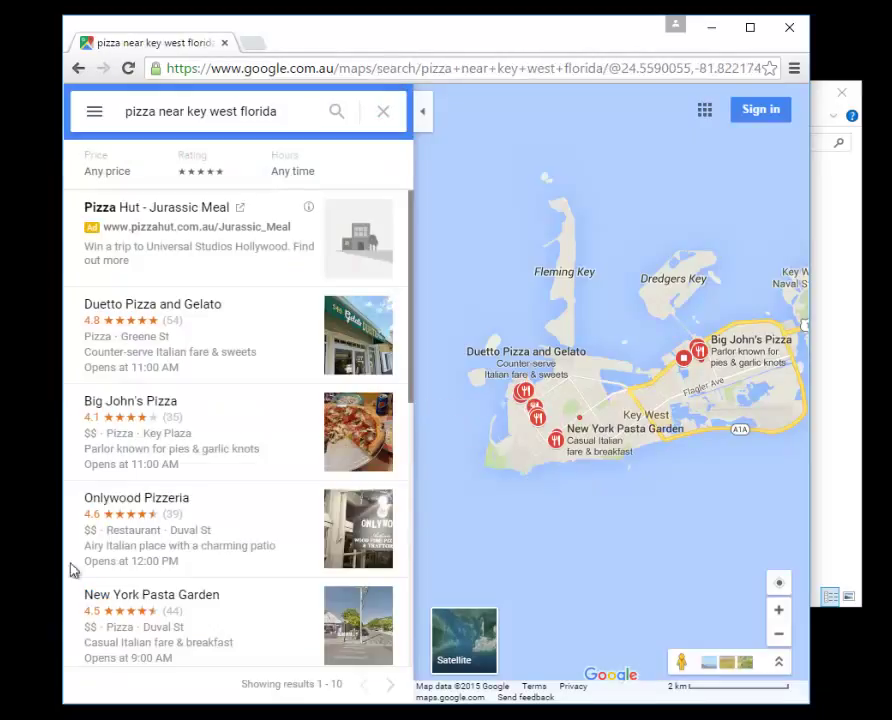
pyautogui.scroll(-4, 110, 624)
pyautogui.click(110, 624)
pyautogui.scroll(-5, 230, 450)
pyautogui.click(170, 596)
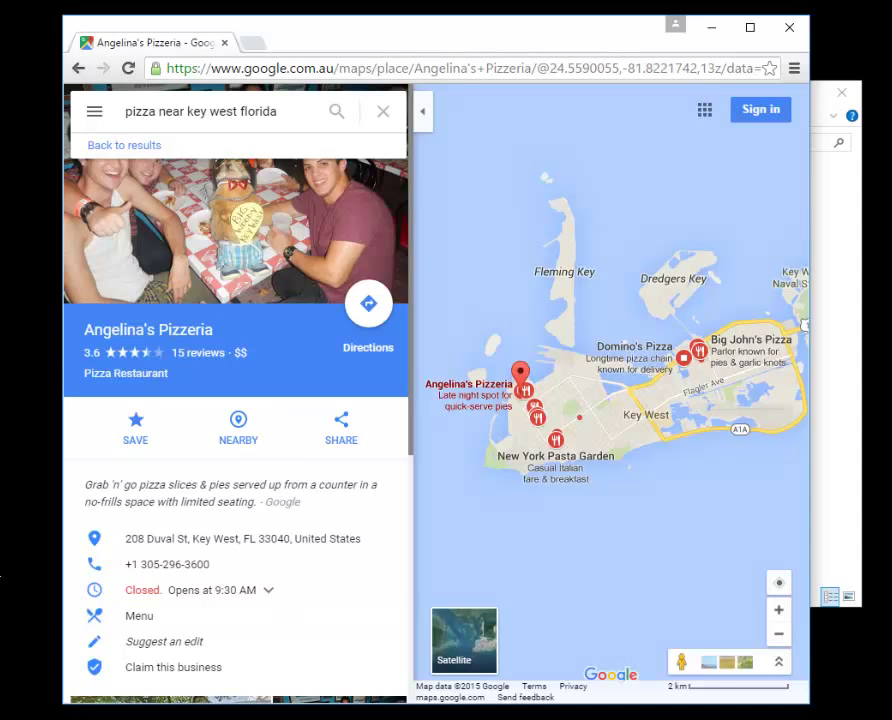
pyautogui.hotkey('alt', 'Left')
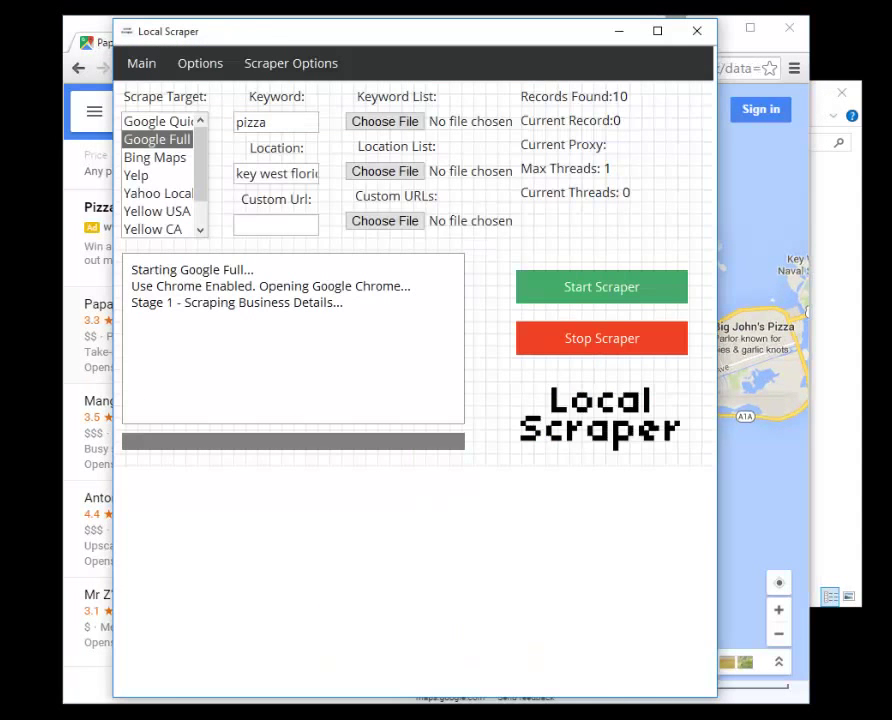
# - View the website, browser and GPS lookup options in Local Scraper and reposition its window over Chrome
pyautogui.click(293, 66)
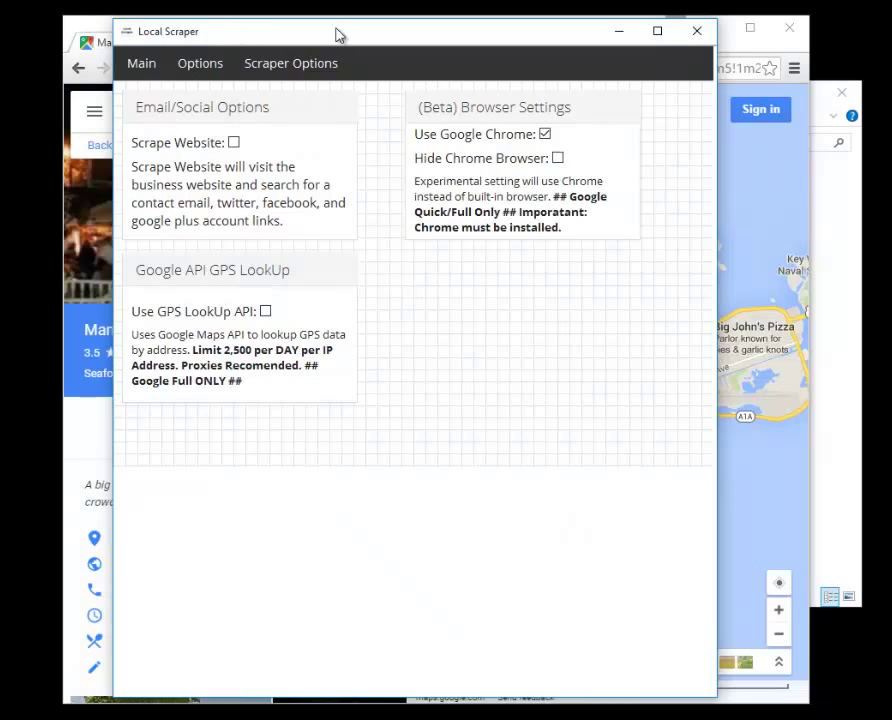
pyautogui.moveTo(342, 39)
pyautogui.mouseDown()
pyautogui.moveTo(466, 48)
pyautogui.moveTo(332, 39)
pyautogui.mouseUp()
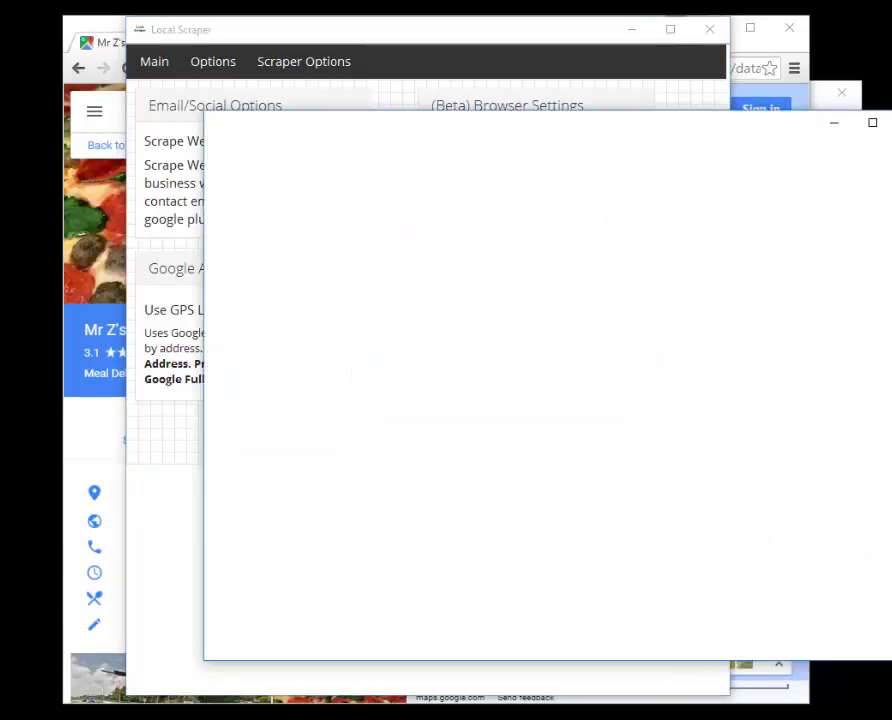
# - Search Google for amazon in the separate Chrome window, view the Amazon.com home page and close that window
pyautogui.moveTo(543, 139); pyautogui.dragTo(394, 119)
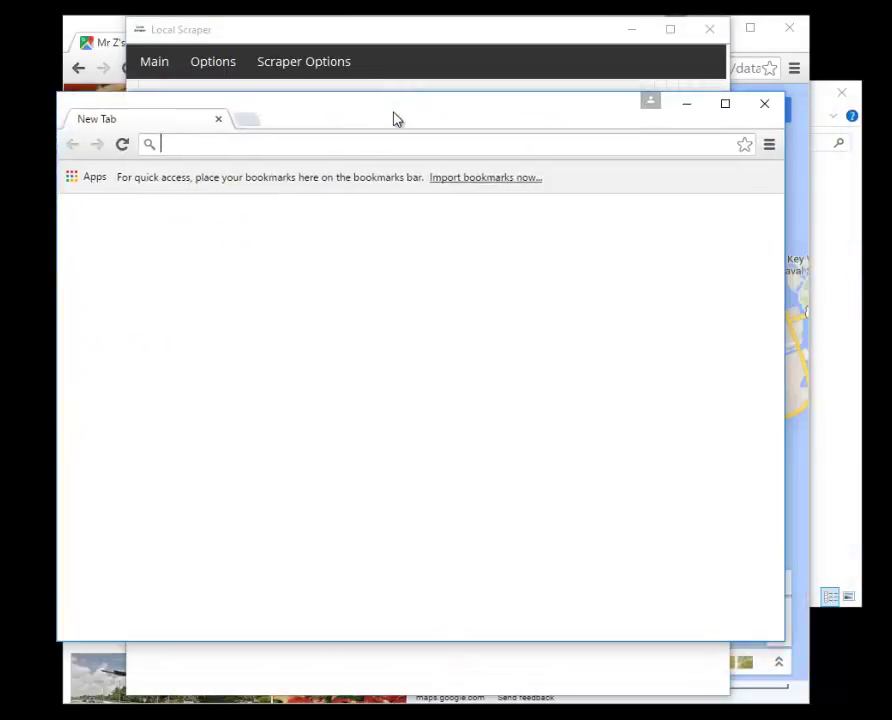
pyautogui.write('am')
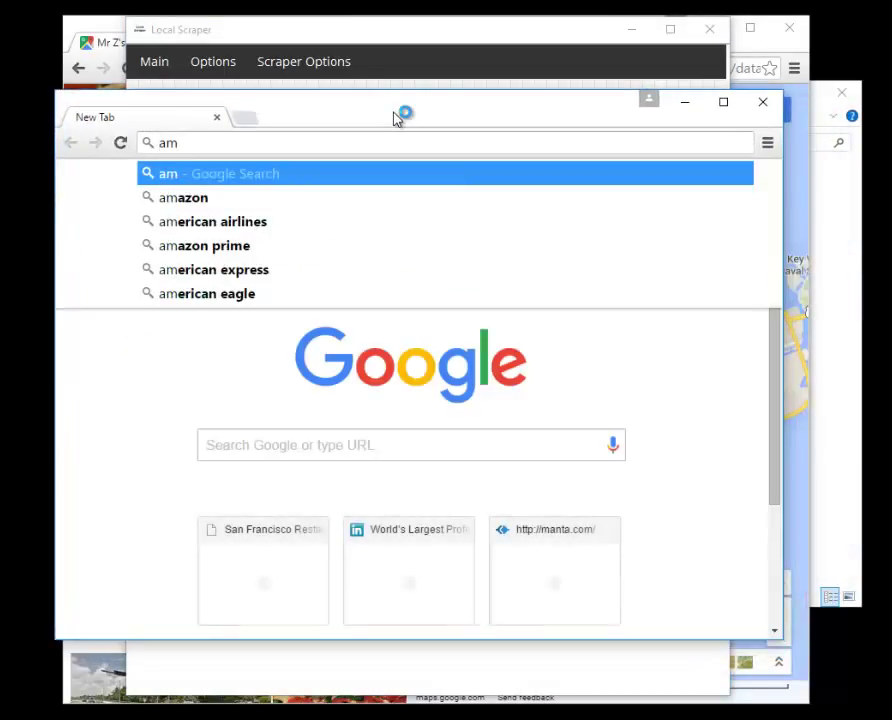
pyautogui.press('Down')
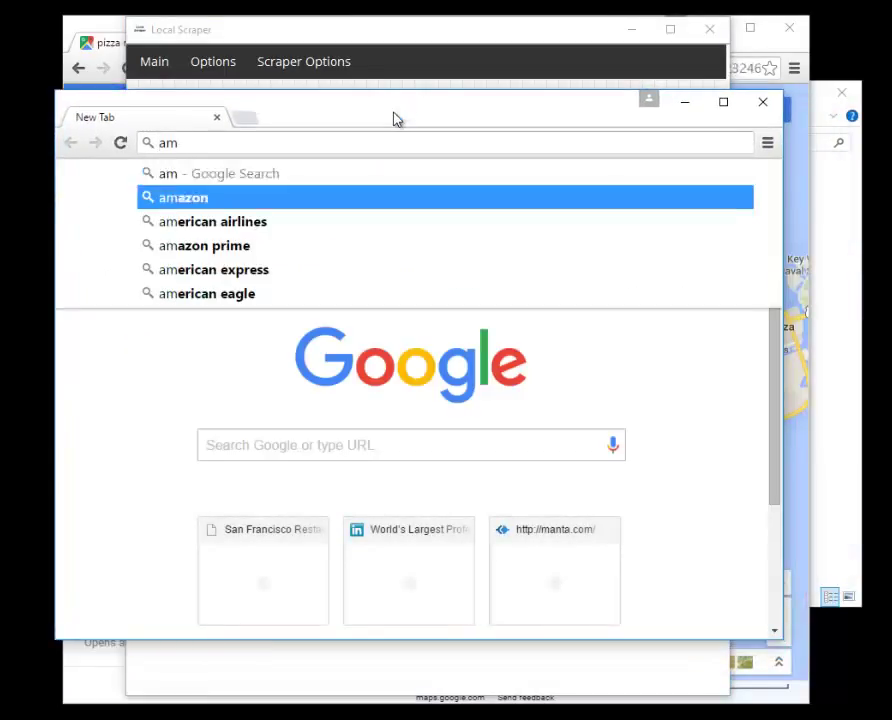
pyautogui.press('Return')
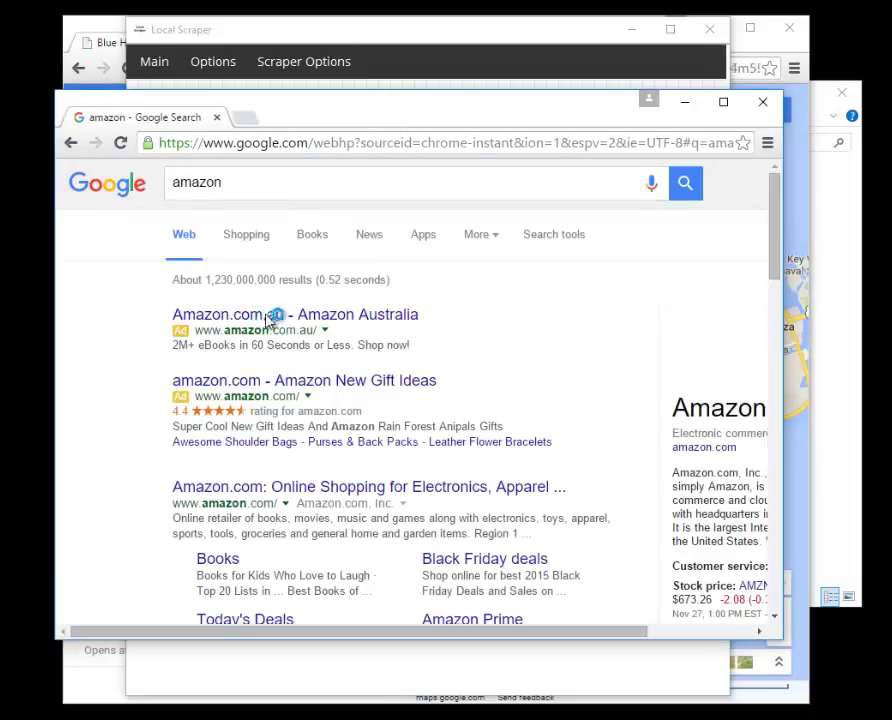
pyautogui.click(280, 488)
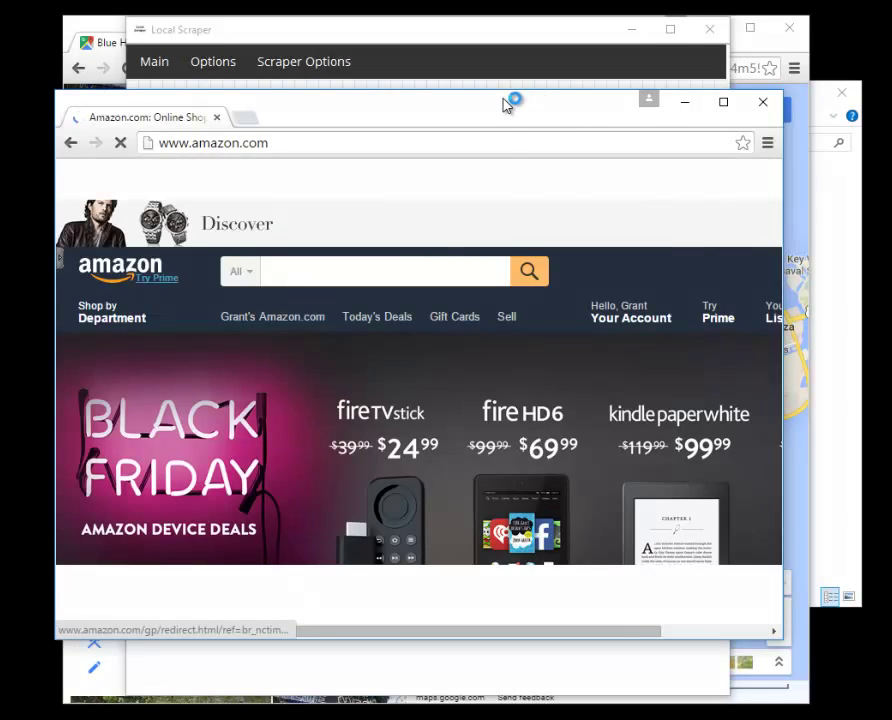
pyautogui.moveTo(514, 101); pyautogui.dragTo(480, 127)
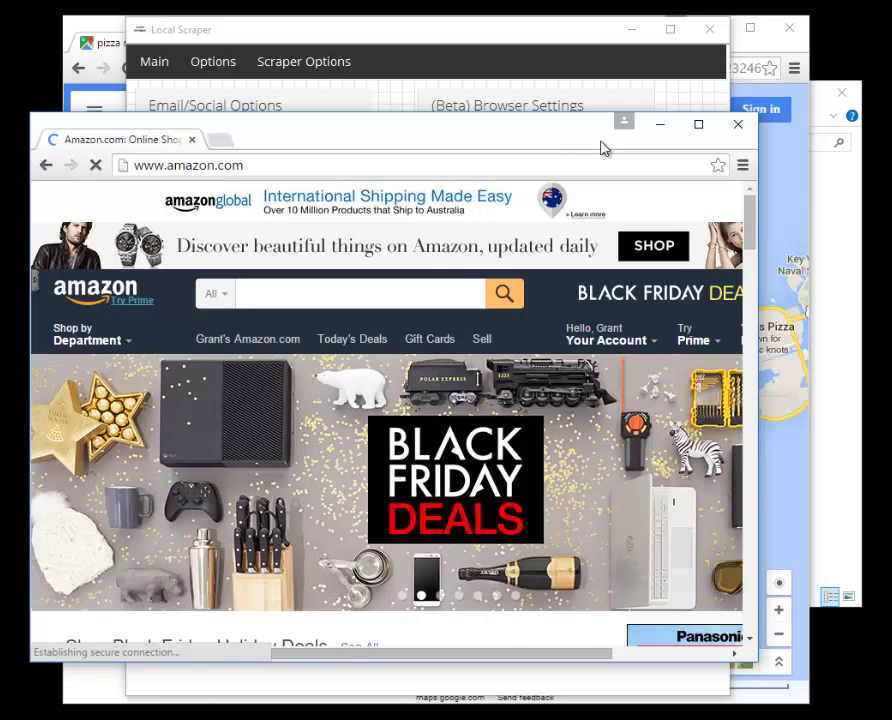
pyautogui.click(738, 124)
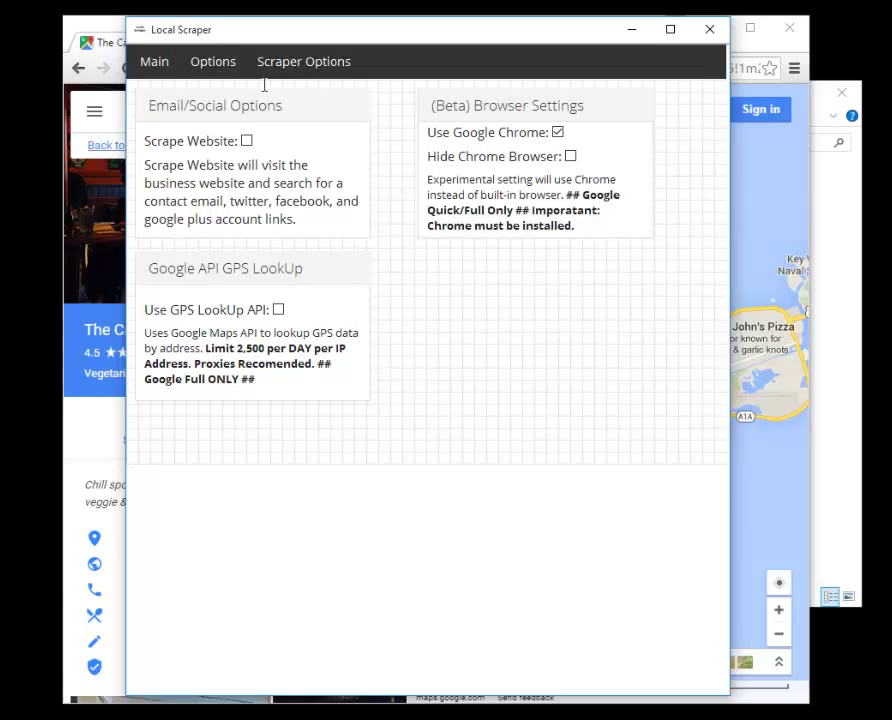
# - Check the running scrape's progress and the thread and maximum listings settings, and move Local Scraper aside to uncover the Google Maps window
pyautogui.click(215, 63)
pyautogui.click(152, 64)
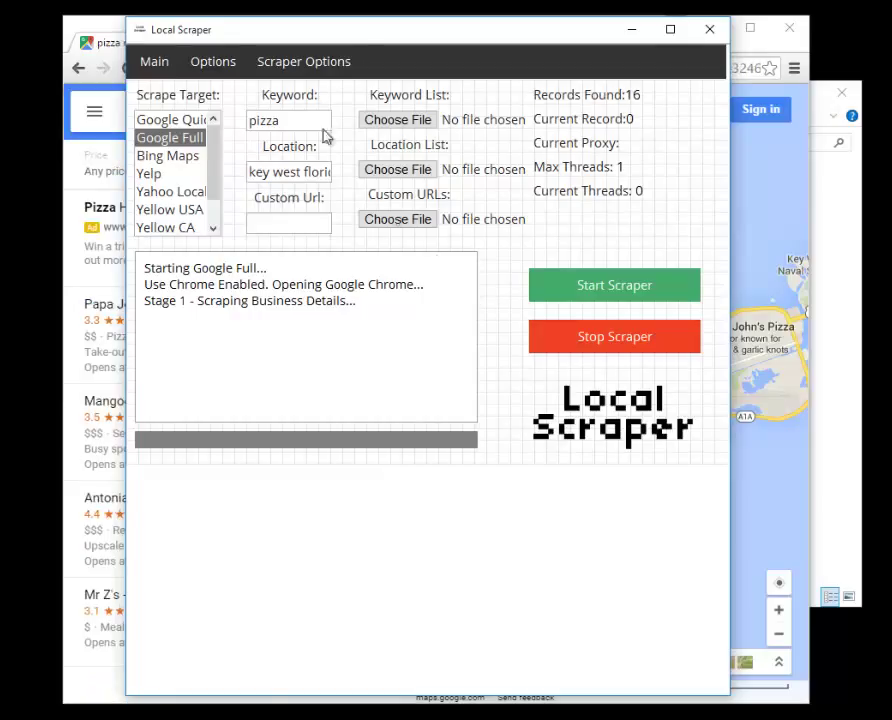
pyautogui.click(232, 68)
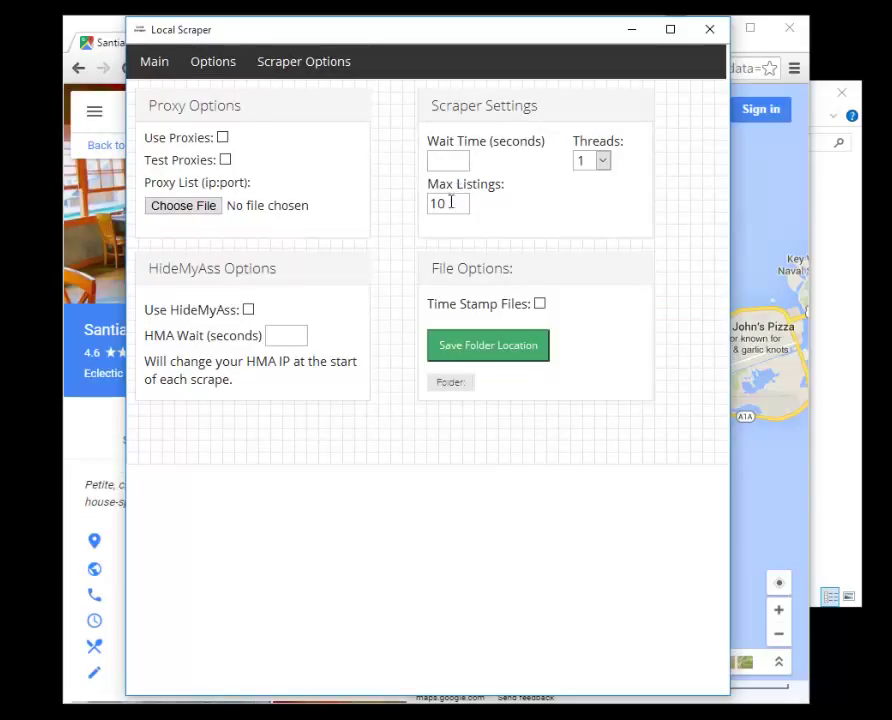
pyautogui.click(154, 64)
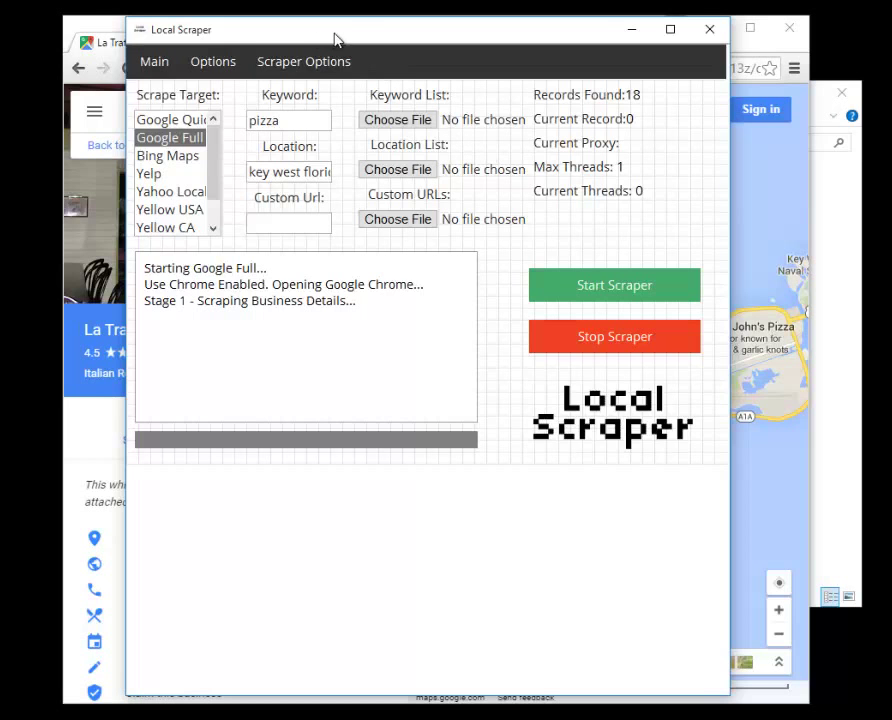
pyautogui.moveTo(335, 40); pyautogui.dragTo(430, 43)
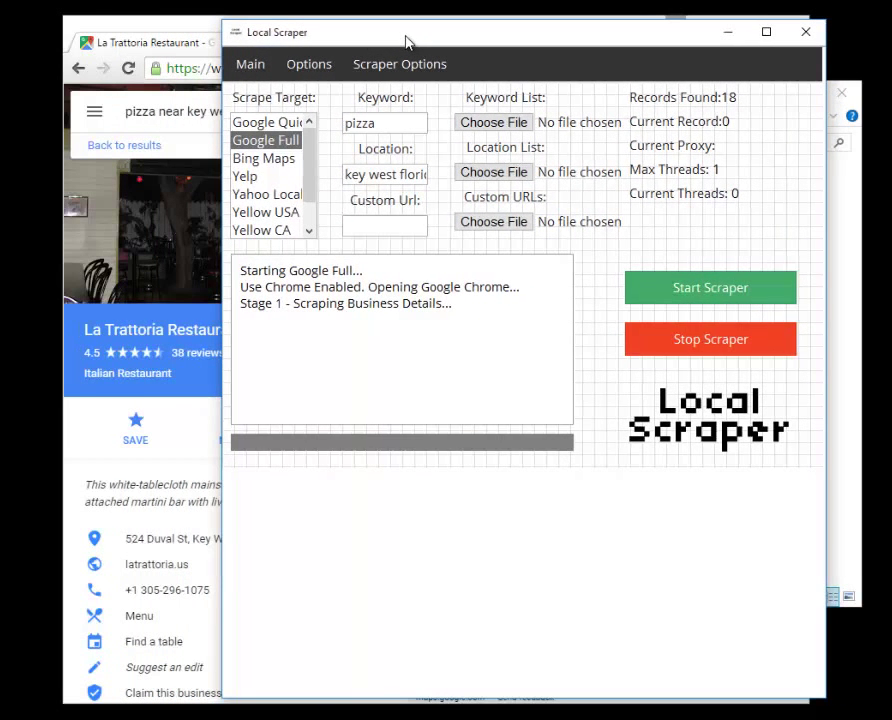
pyautogui.click(137, 40)
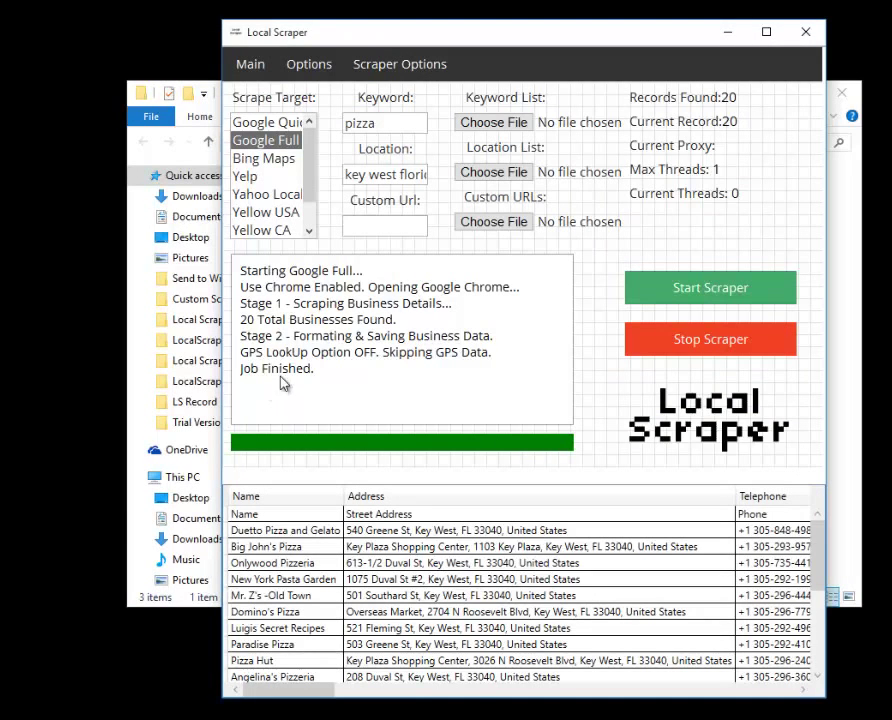
# - Reposition the Local Scraper window and examine the names and addresses across the full list of scraped businesses
pyautogui.moveTo(490, 33); pyautogui.dragTo(376, 25)
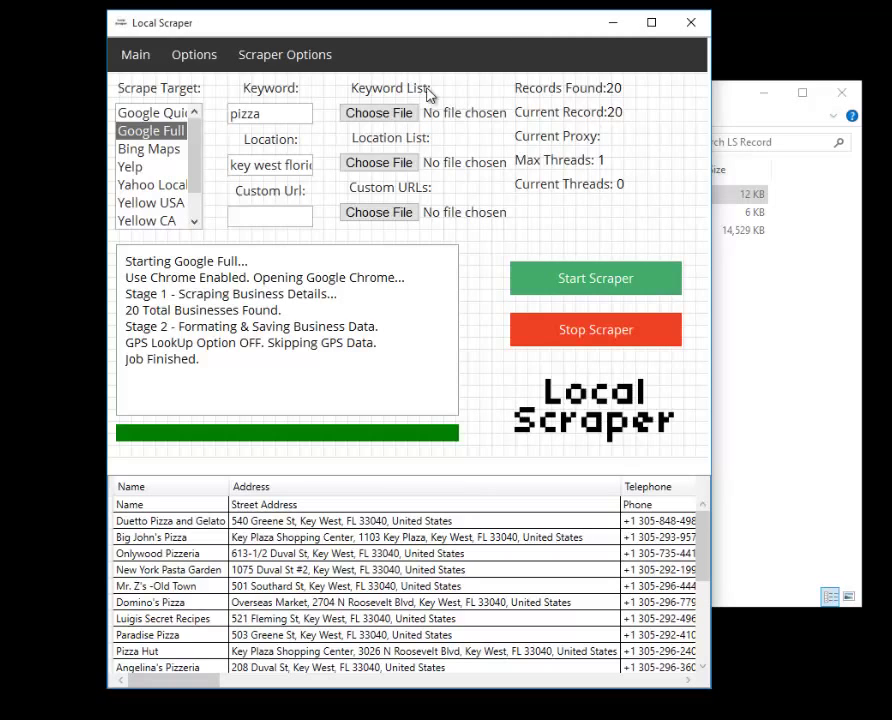
pyautogui.scroll(-4, 259, 537)
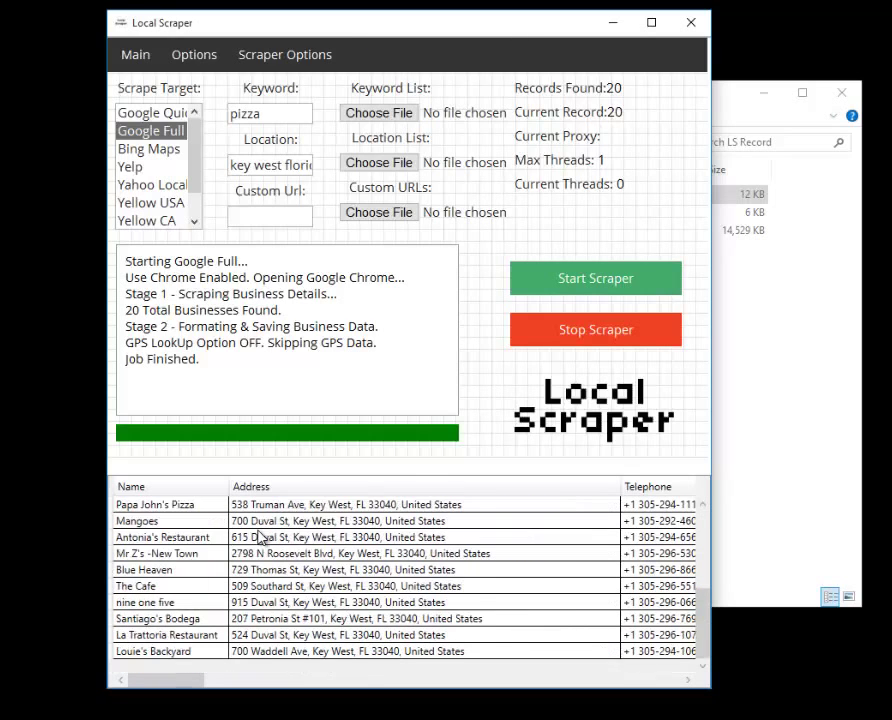
pyautogui.scroll(4, 259, 537)
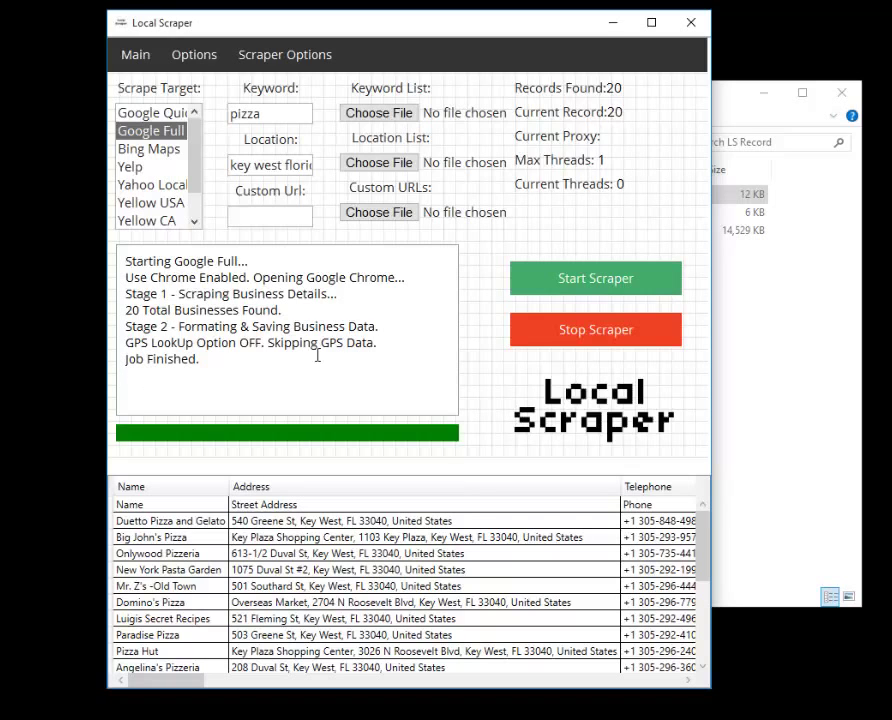
pyautogui.scroll(-3, 196, 530)
pyautogui.scroll(3, 196, 530)
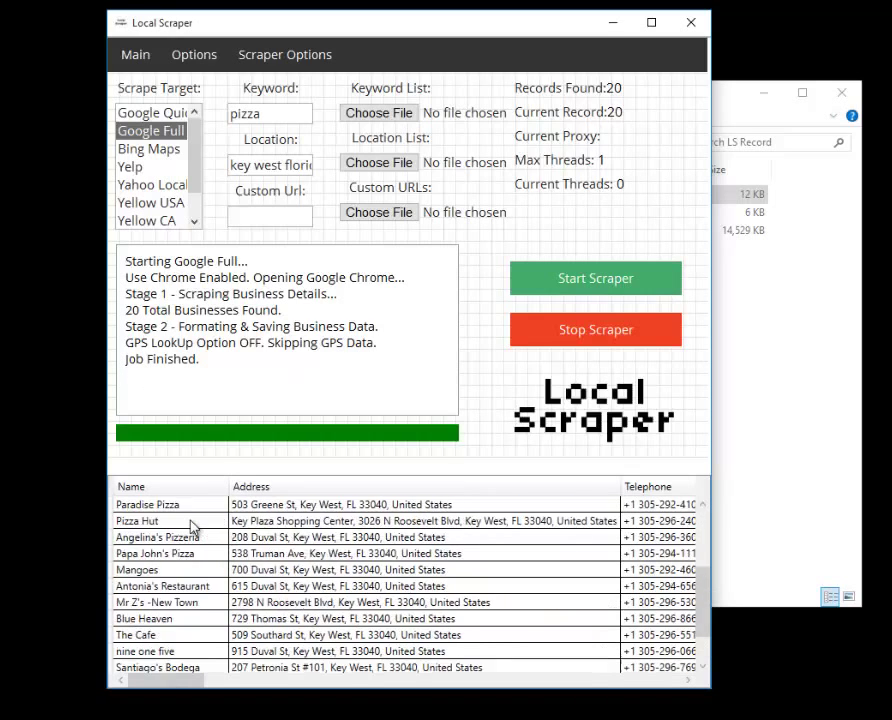
# - Examine the scraped Key West pizza listings down the rows and across the columns, including Listing CID, with the proxy and scraper settings open
pyautogui.scroll(-4, 196, 530)
pyautogui.scroll(4, 196, 530)
pyautogui.scroll(-3, 196, 530)
pyautogui.scroll(3, 196, 530)
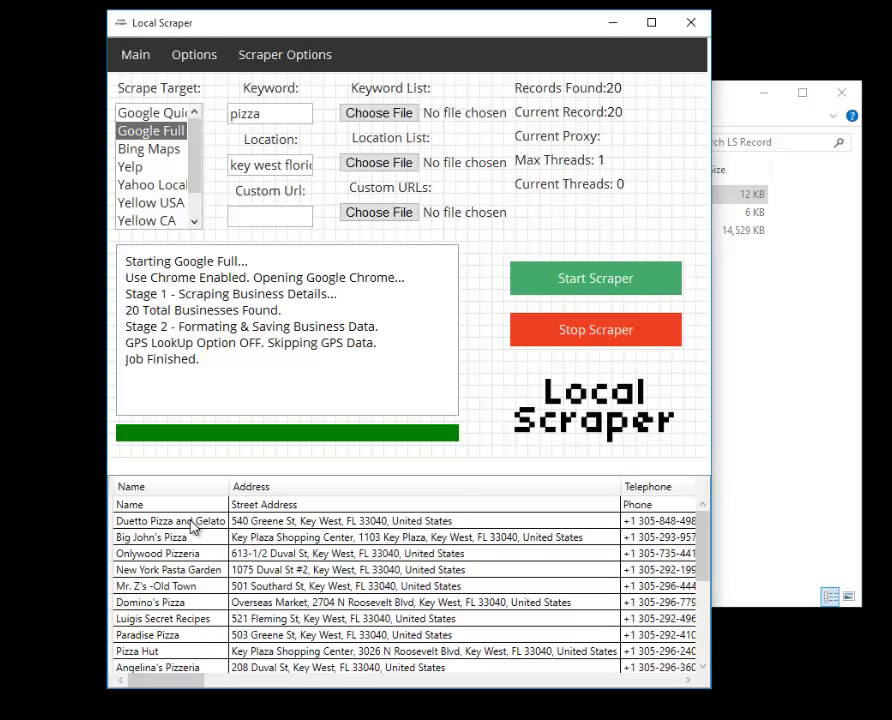
pyautogui.click(204, 58)
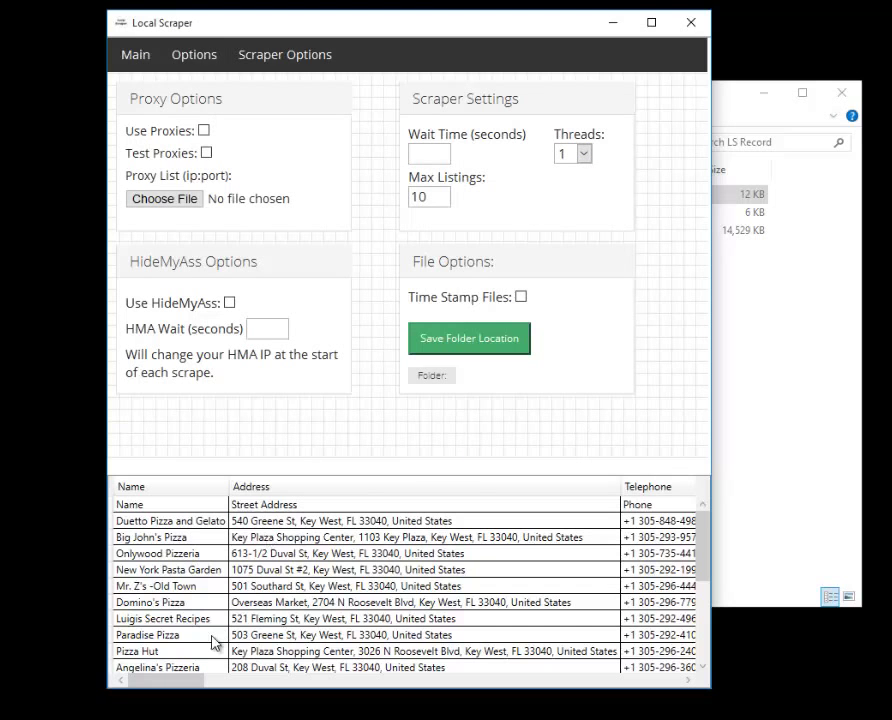
pyautogui.moveTo(172, 680); pyautogui.dragTo(500, 680)
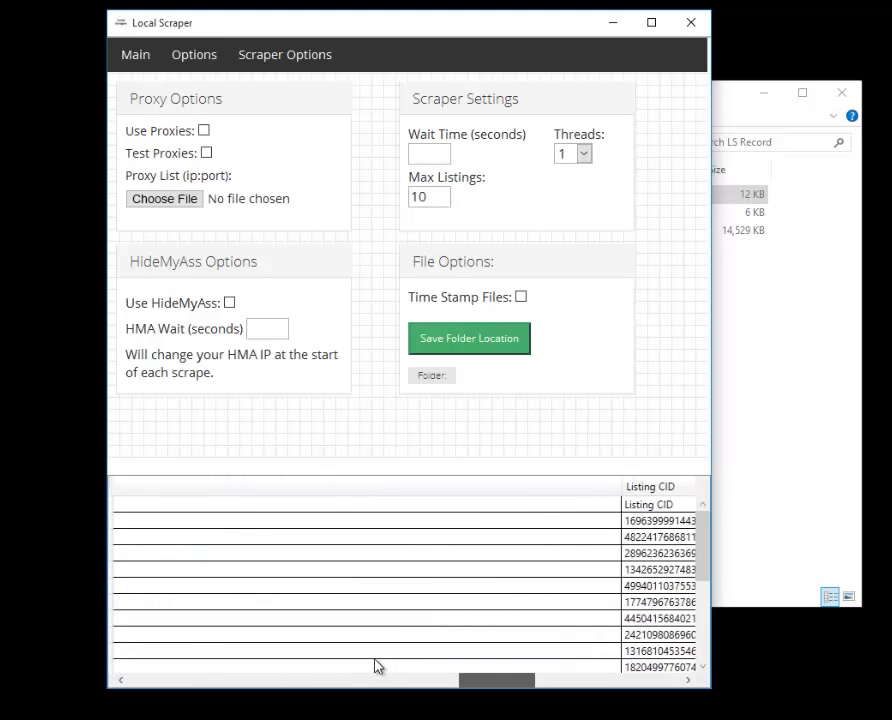
pyautogui.hscroll(3, 376, 666)
pyautogui.hscroll(-15, 424, 663)
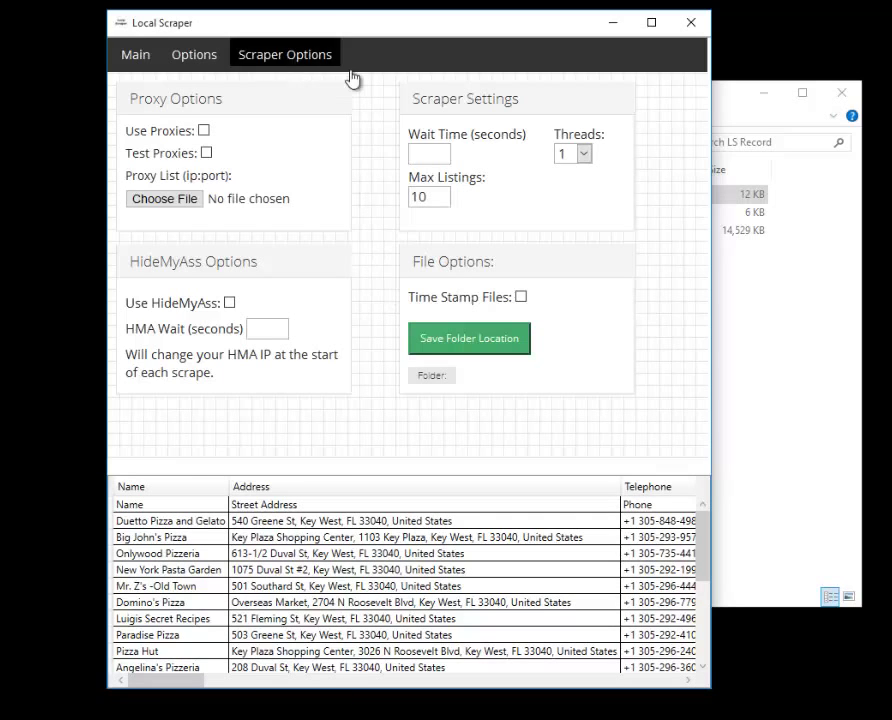
# - Check the GPS lookup and Chrome browser settings and the thread choices, and return to the main scraping page
pyautogui.click(278, 56)
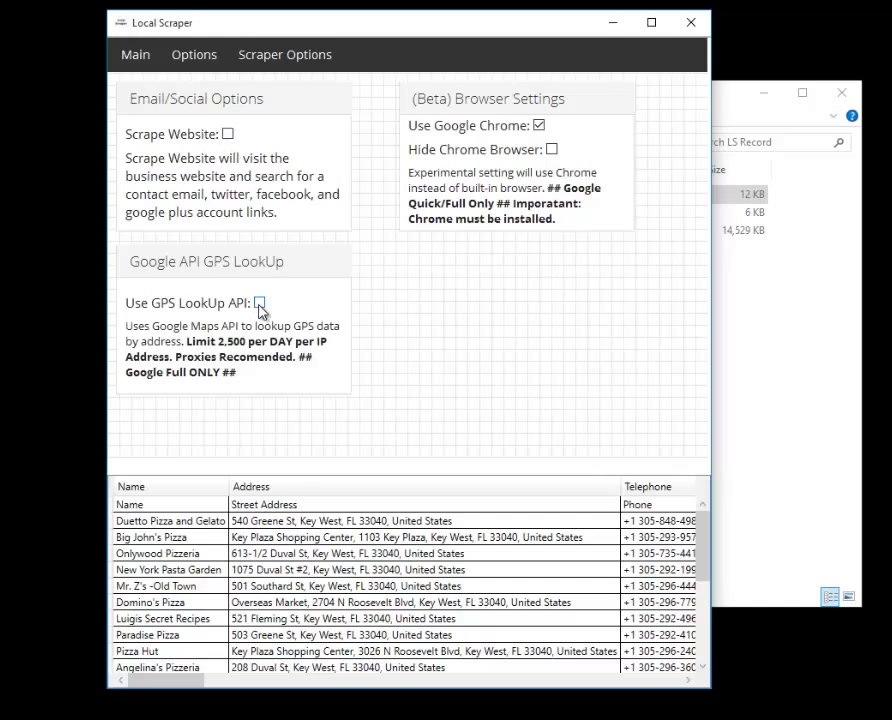
pyautogui.click(194, 58)
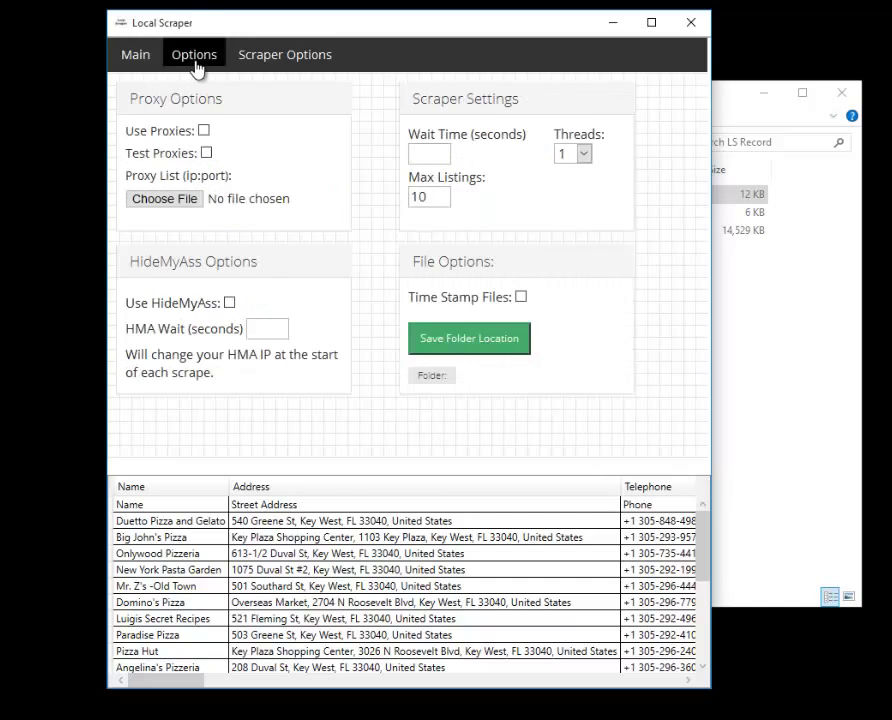
pyautogui.click(584, 156)
pyautogui.click(508, 124)
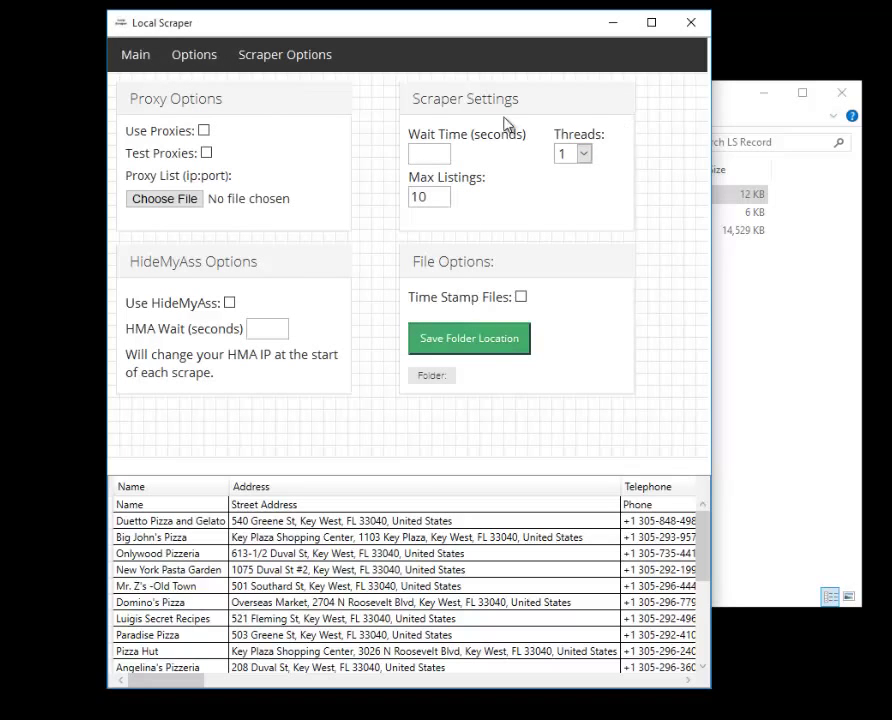
pyautogui.click(136, 54)
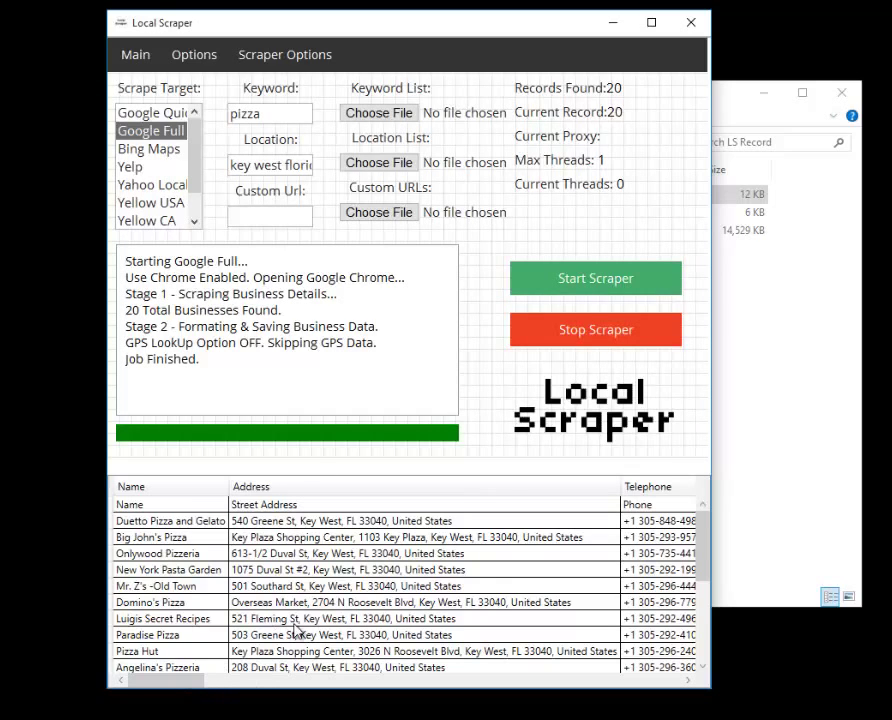
# - Look through the scraped businesses to the end of the list and return to the first record
pyautogui.scroll(-2, 296, 630)
pyautogui.scroll(-2, 296, 630)
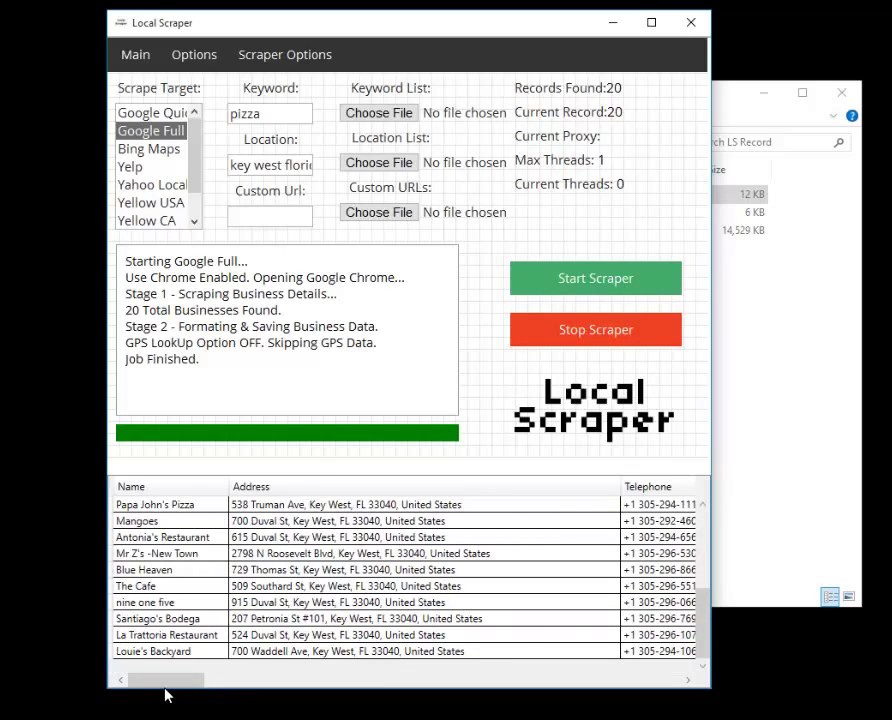
pyautogui.moveTo(175, 685); pyautogui.dragTo(115, 667)
pyautogui.scroll(4, 336, 540)
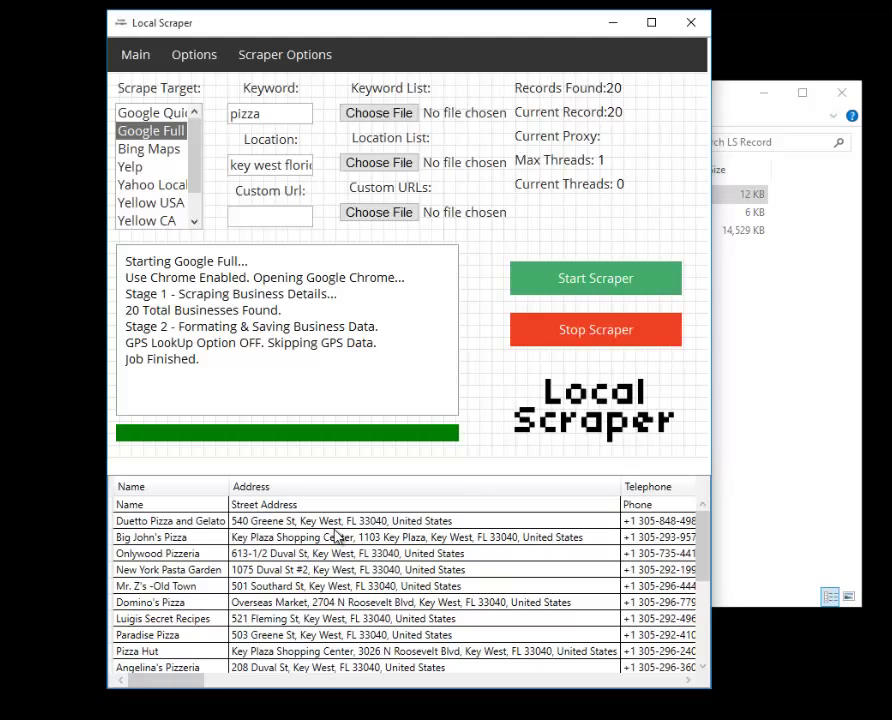
# - Switch to the LS Record folder, reopen GoogleMaps-Full-pizza-keywestflorida in Excel discarding changes, inspect its columns and close the workbook
pyautogui.click(802, 356)
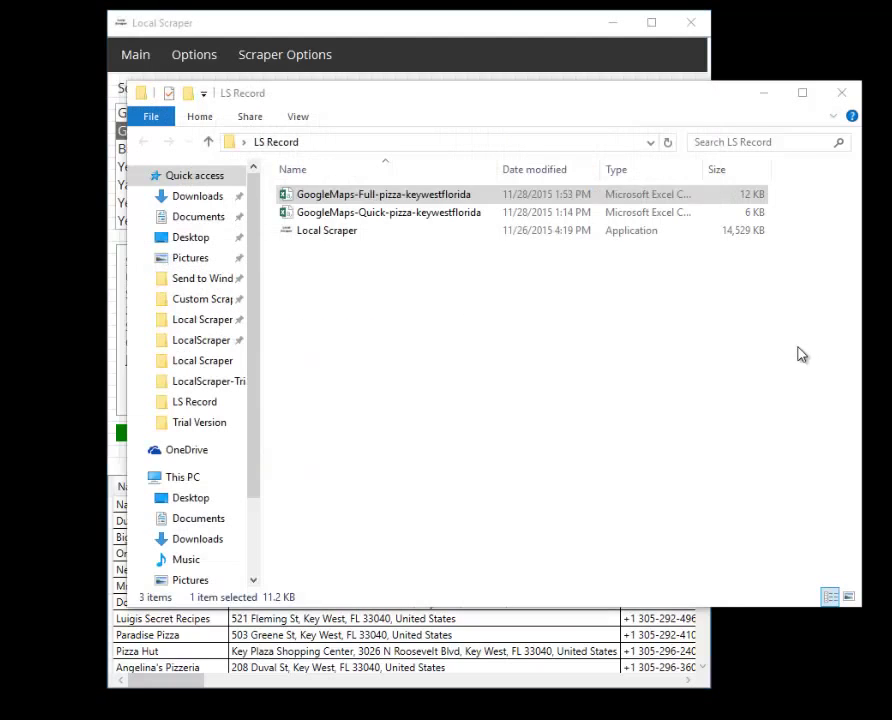
pyautogui.doubleClick(368, 198)
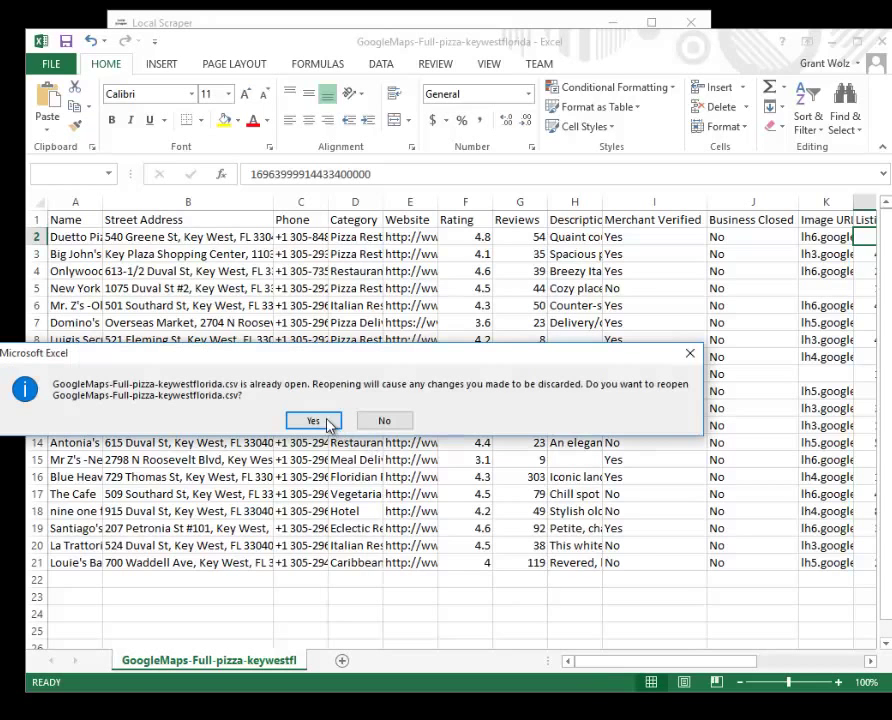
pyautogui.click(316, 420)
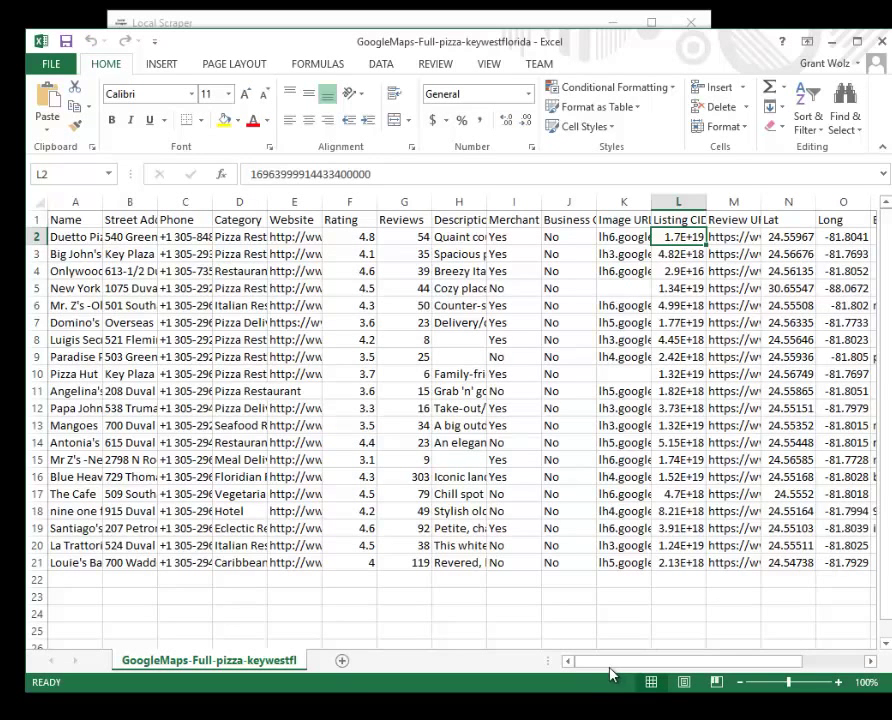
pyautogui.moveTo(610, 661)
pyautogui.mouseDown()
pyautogui.moveTo(784, 662)
pyautogui.moveTo(610, 658)
pyautogui.mouseUp()
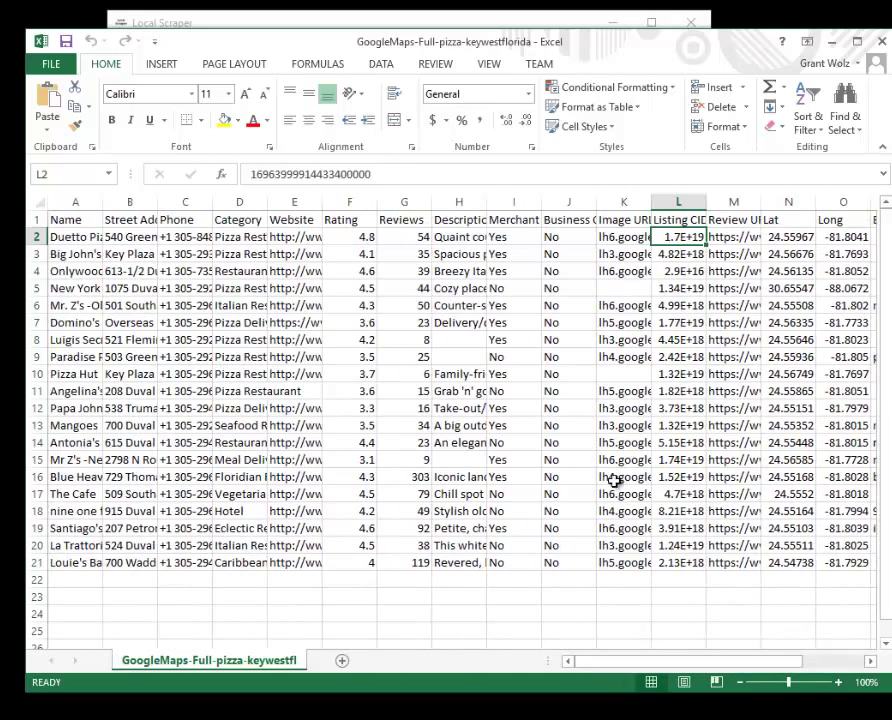
pyautogui.click(876, 42)
# - Open GoogleMaps-Full-pizza-keywestflorida freshly in Excel, review the exported listing columns and close it
pyautogui.doubleClick(366, 196)
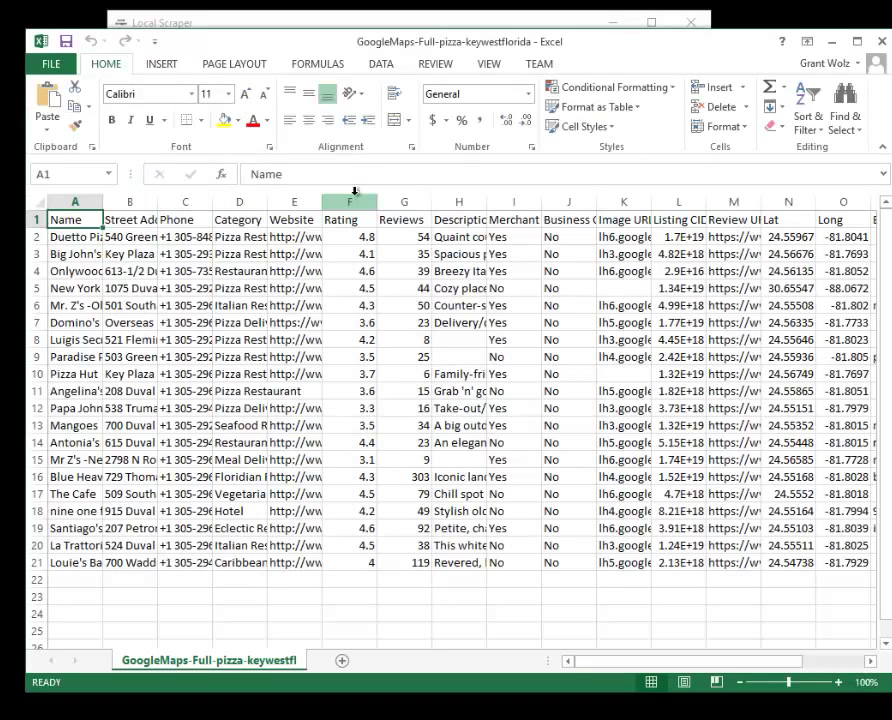
pyautogui.moveTo(666, 664); pyautogui.dragTo(586, 658)
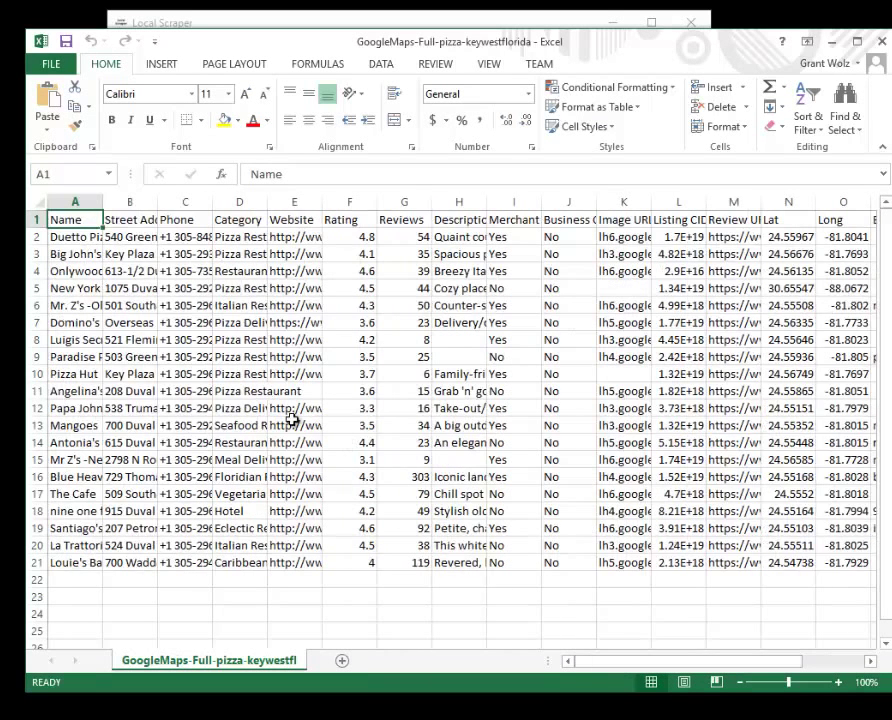
pyautogui.click(883, 44)
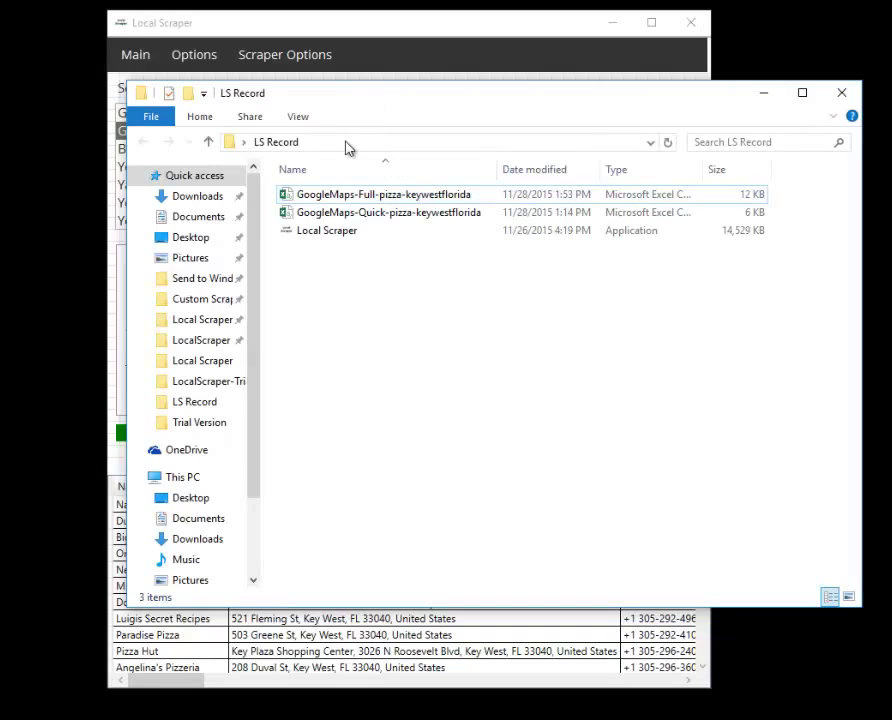
# - Move the LS Record folder window clear of the Local Scraper header and bring Local Scraper back to the front
pyautogui.moveTo(370, 94); pyautogui.dragTo(304, 212)
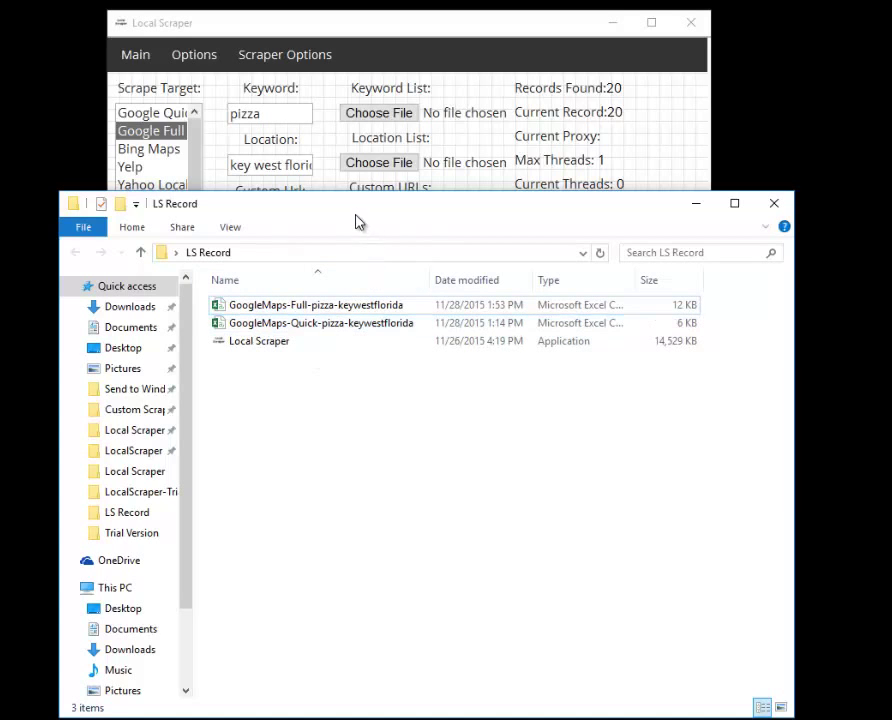
pyautogui.moveTo(360, 208); pyautogui.dragTo(408, 174)
pyautogui.click(426, 24)
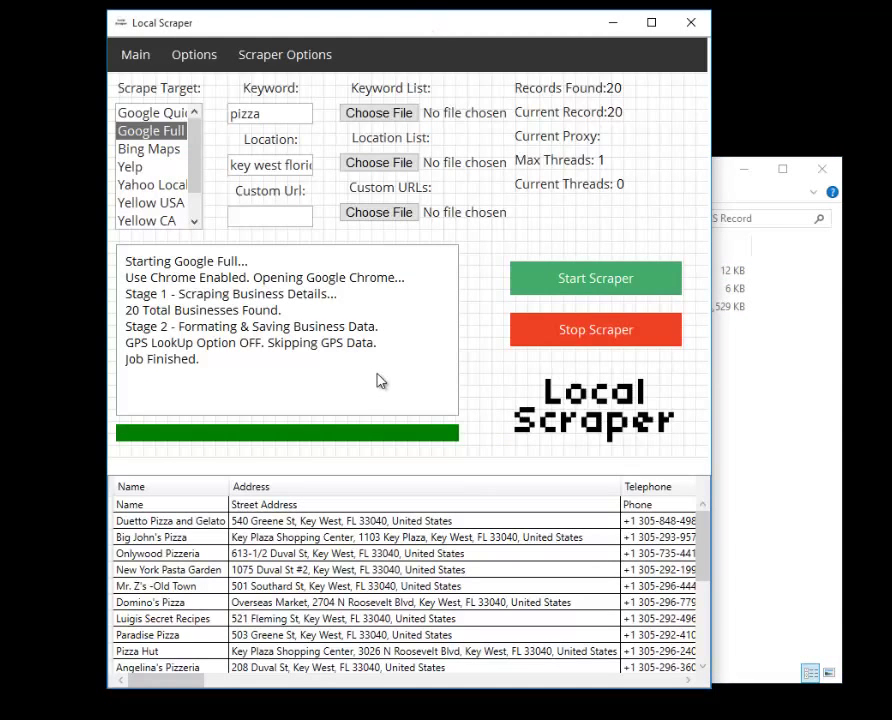
pyautogui.click(752, 435)
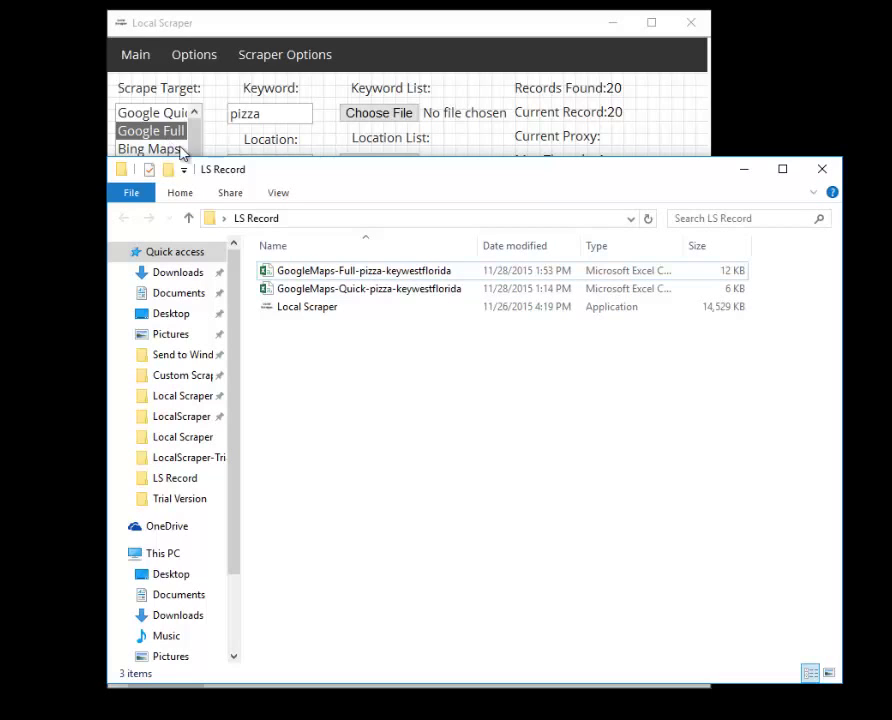
pyautogui.click(503, 42)
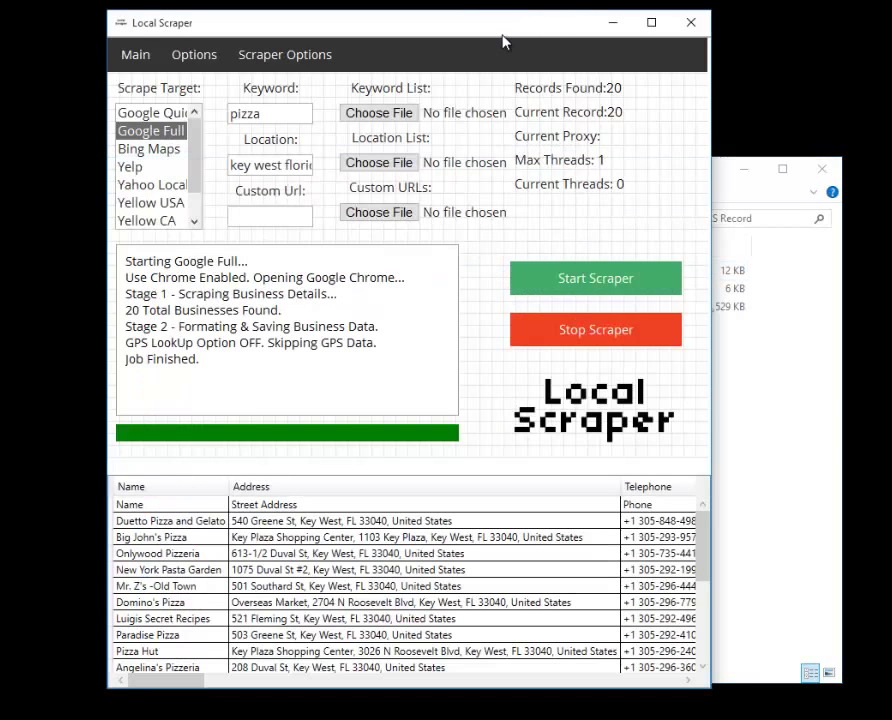